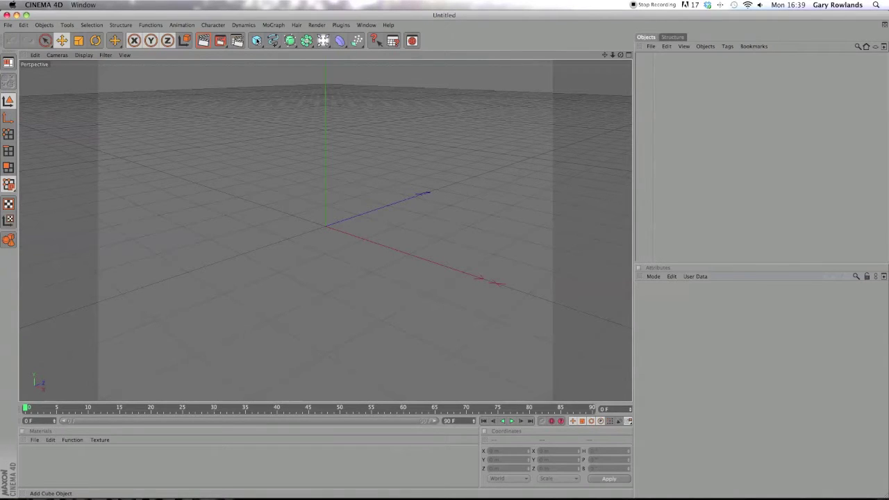
# Step: Add a MoGraph Text object reading THRAUSI and move it along X to about -483 m
pyautogui.click(280, 28)
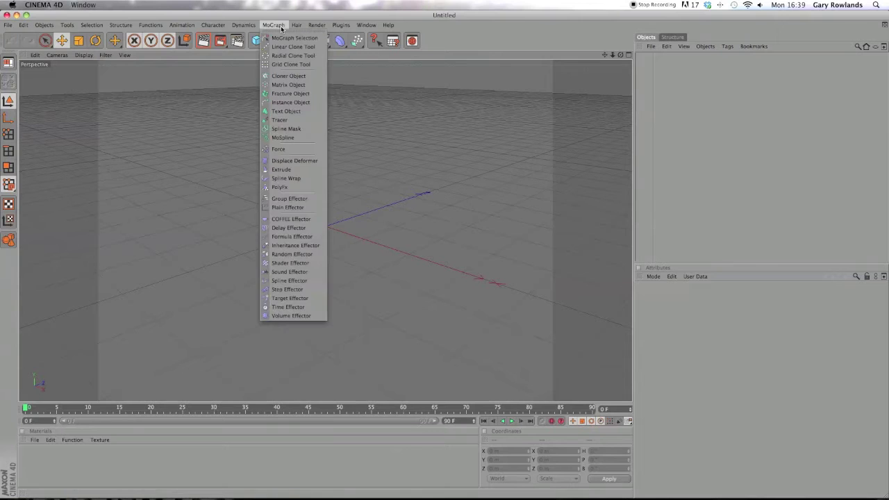
pyautogui.click(289, 112)
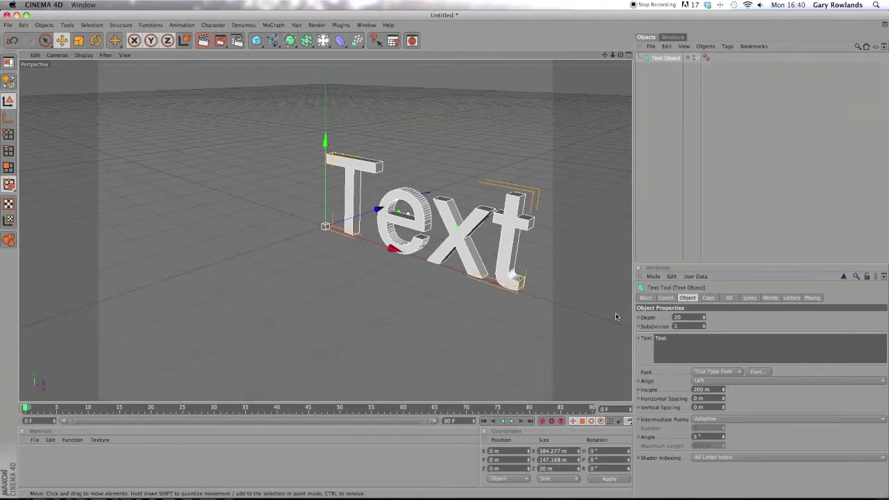
pyautogui.doubleClick(665, 337)
pyautogui.press('BackSpace')
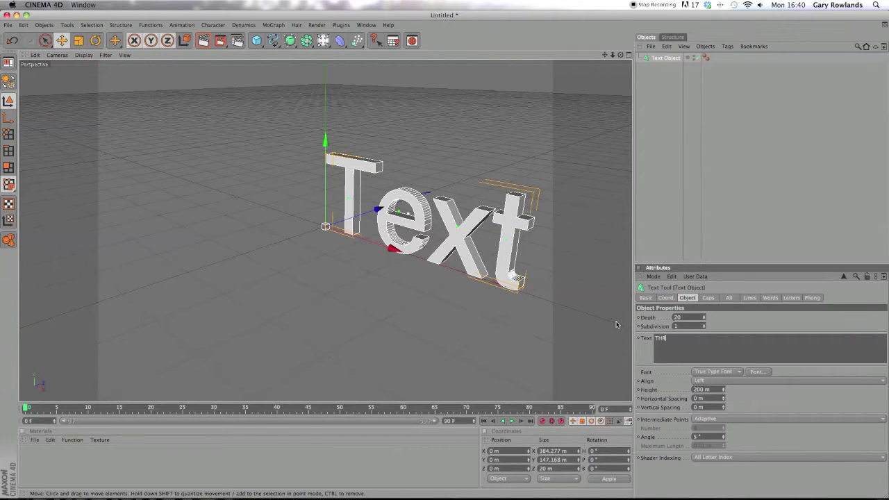
pyautogui.write('THRAUSI')
pyautogui.click(498, 323)
pyautogui.click(391, 257)
pyautogui.moveTo(391, 257); pyautogui.dragTo(248, 205)
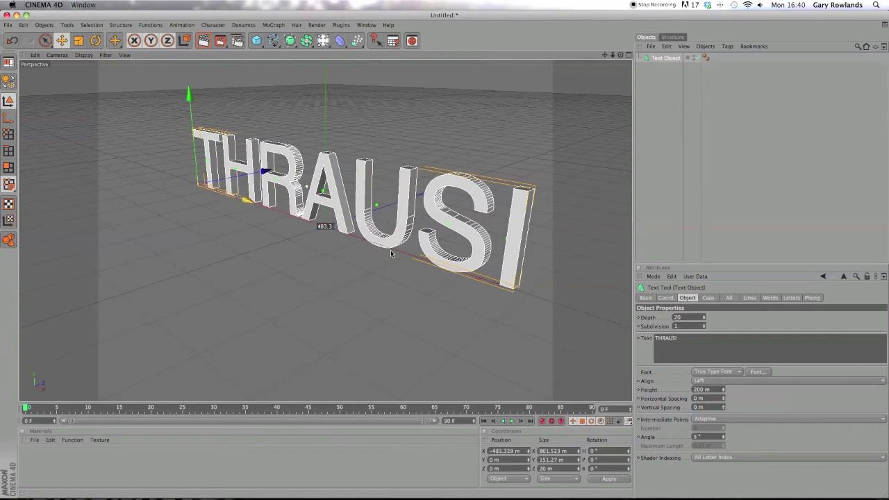
# Step: Set the text's font to CRUZE2 Regular and shift the text along X to about -605 m
pyautogui.click(757, 372)
pyautogui.click(390, 177)
pyautogui.click(396, 186)
pyautogui.click(395, 153)
pyautogui.click(384, 160)
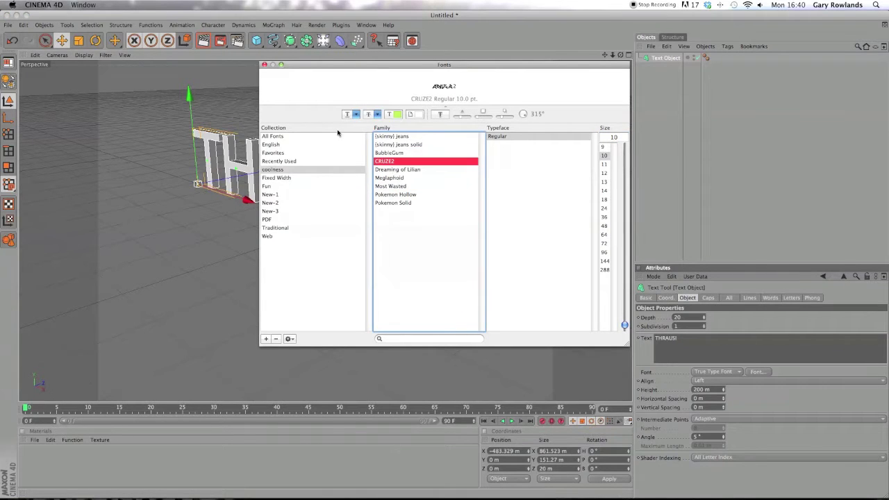
pyautogui.click(263, 65)
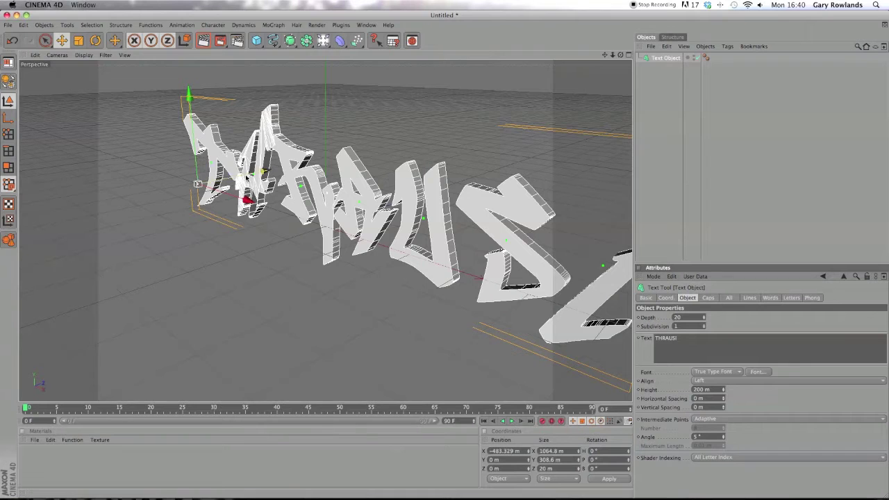
pyautogui.moveTo(200, 182); pyautogui.dragTo(285, 218)
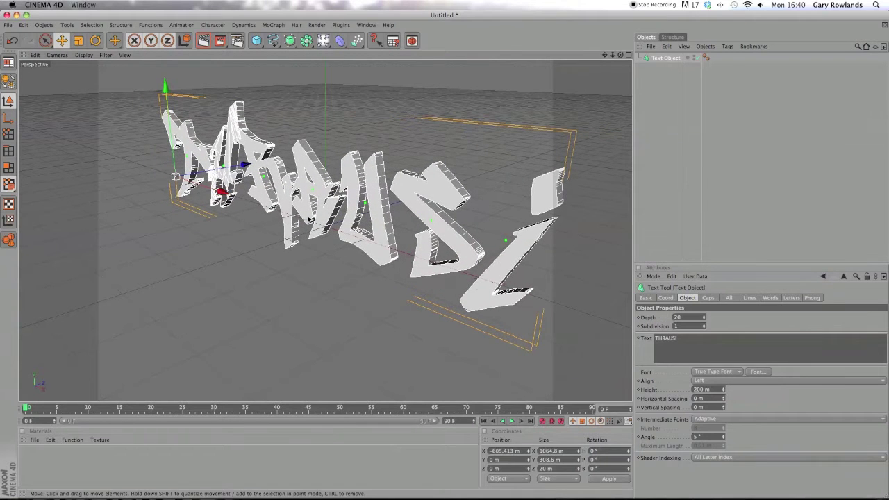
# Step: Deepen the text's extrusion and set its start and end to Fillet Cap, for an overall depth of about 63 m
pyautogui.moveTo(620, 54); pyautogui.dragTo(676, 80)
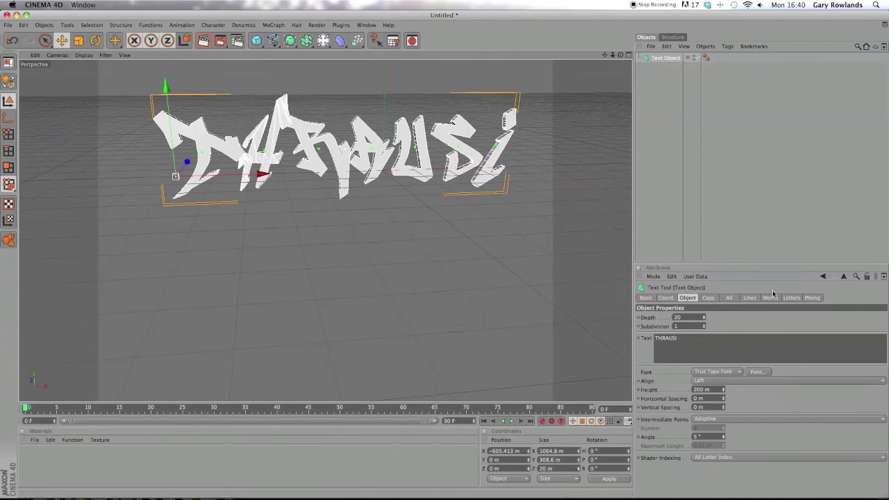
pyautogui.moveTo(704, 320); pyautogui.dragTo(701, 218)
pyautogui.moveTo(611, 55); pyautogui.dragTo(612, 105)
pyautogui.click(707, 297)
pyautogui.click(712, 317)
pyautogui.click(713, 352)
pyautogui.click(712, 343)
pyautogui.click(713, 379)
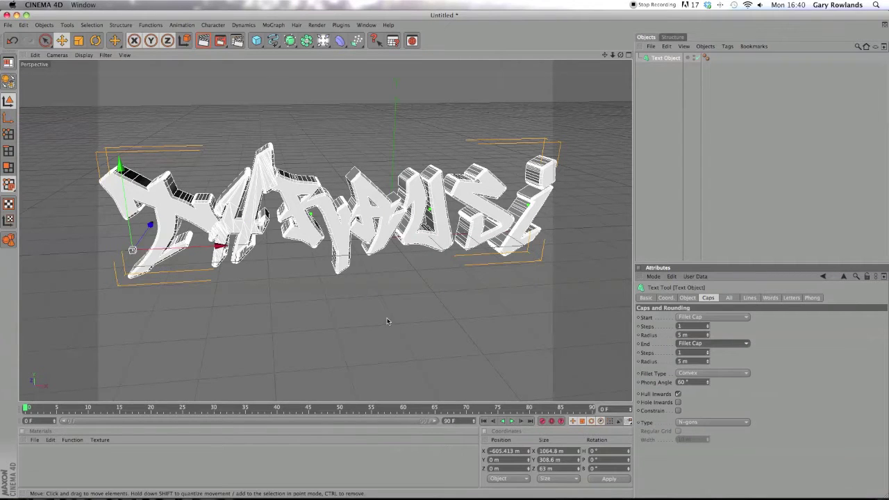
# Step: Create a new material and set its colour to red with R 204, G 0, B 0
pyautogui.doubleClick(308, 470)
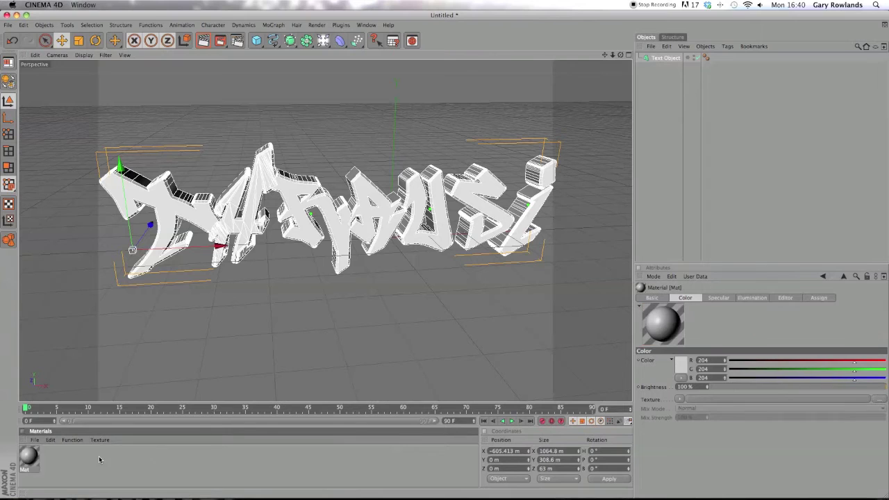
pyautogui.doubleClick(28, 455)
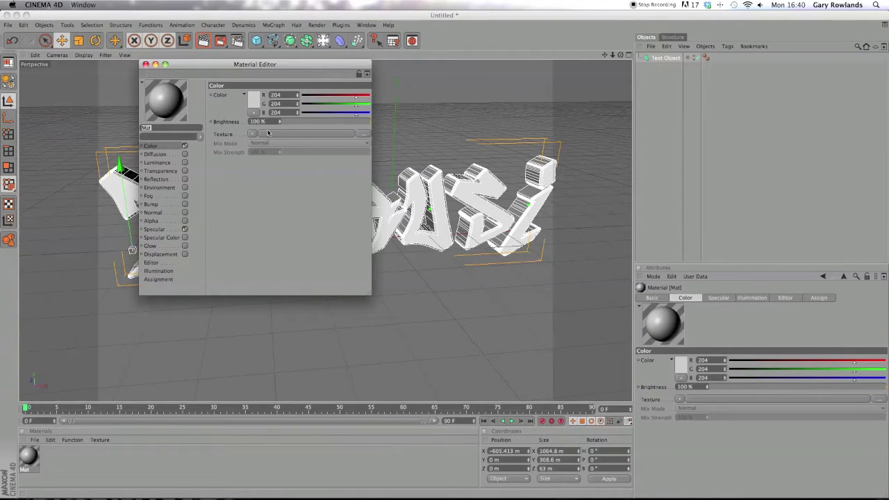
pyautogui.moveTo(354, 108); pyautogui.dragTo(292, 113)
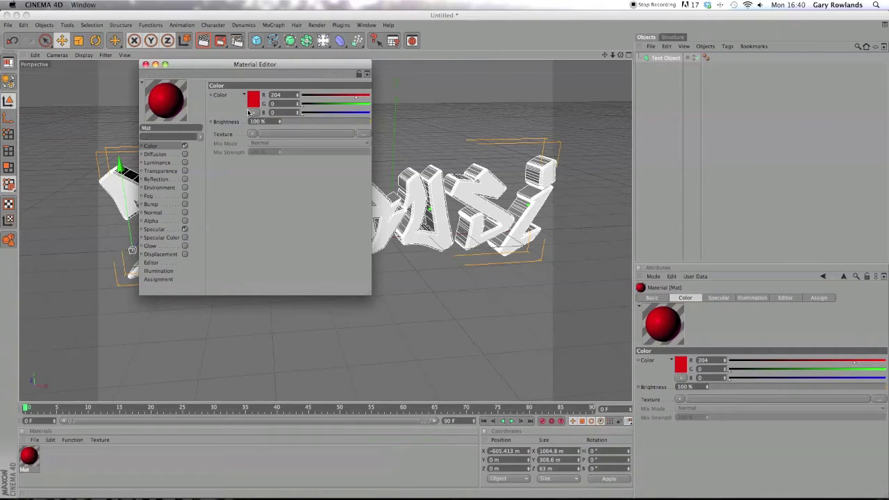
# Step: Enable the material's reflection with colour R 0, G 255, B 255 and set its base colour to R 0, G 0, B 255
pyautogui.click(185, 179)
pyautogui.moveTo(369, 104); pyautogui.dragTo(302, 95)
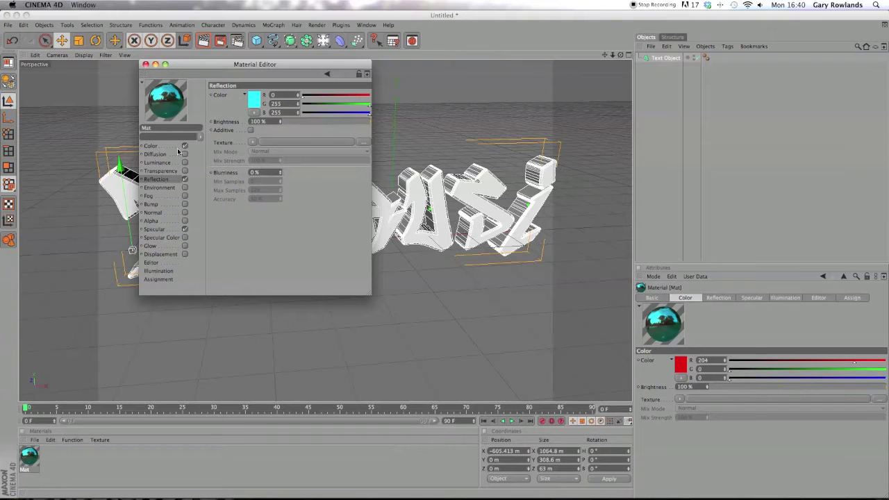
pyautogui.click(152, 146)
pyautogui.moveTo(312, 111); pyautogui.dragTo(302, 95)
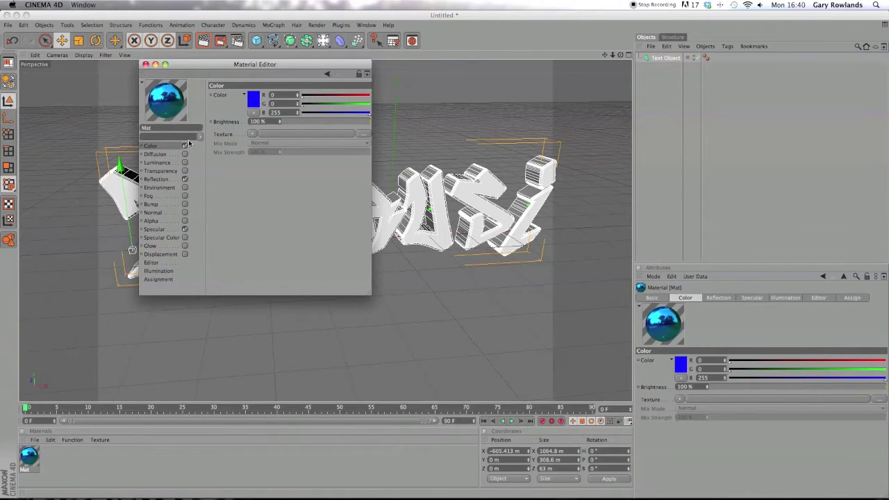
# Step: Apply the blue reflective material to the text and render the active view as a preview
pyautogui.click(146, 64)
pyautogui.moveTo(28, 459); pyautogui.dragTo(304, 224)
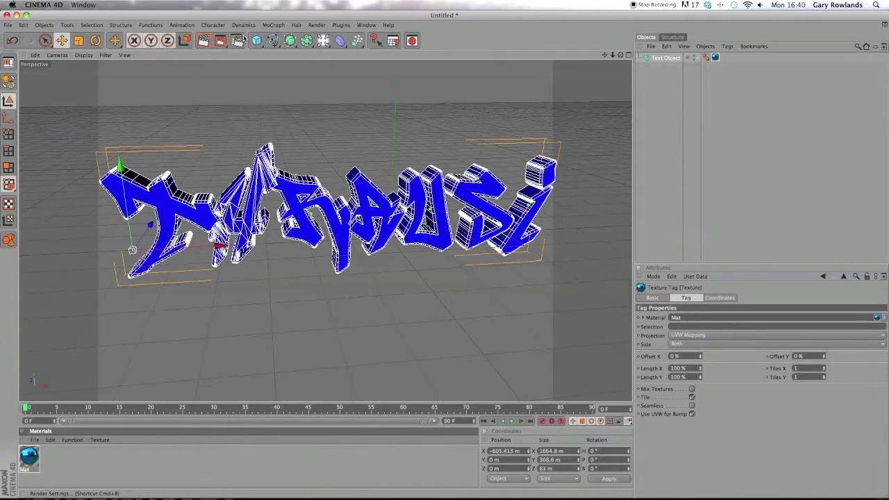
pyautogui.click(203, 40)
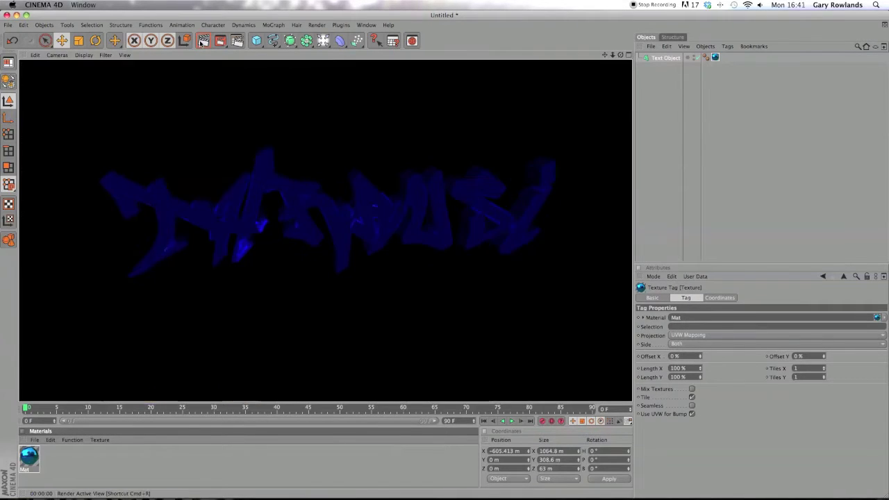
pyautogui.click(362, 139)
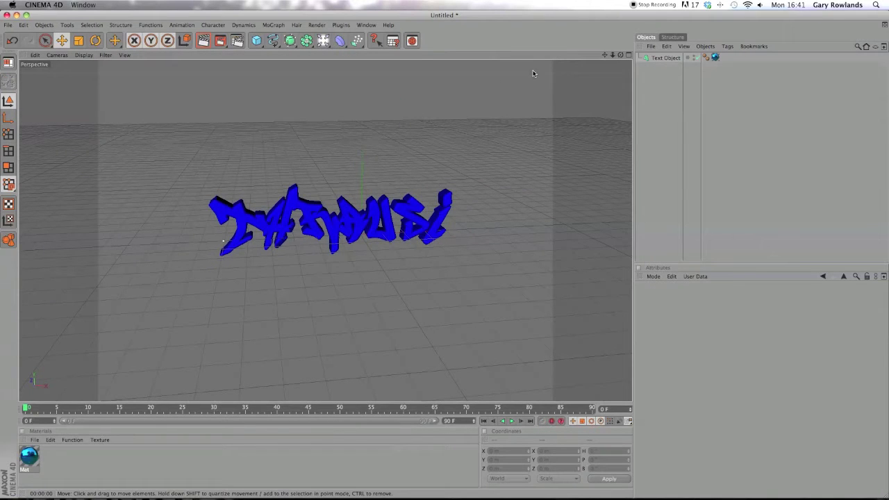
# Step: Add a light above and in front of the text at about X -185, Y 346, Z -527 m and test-render the view
pyautogui.click(323, 40)
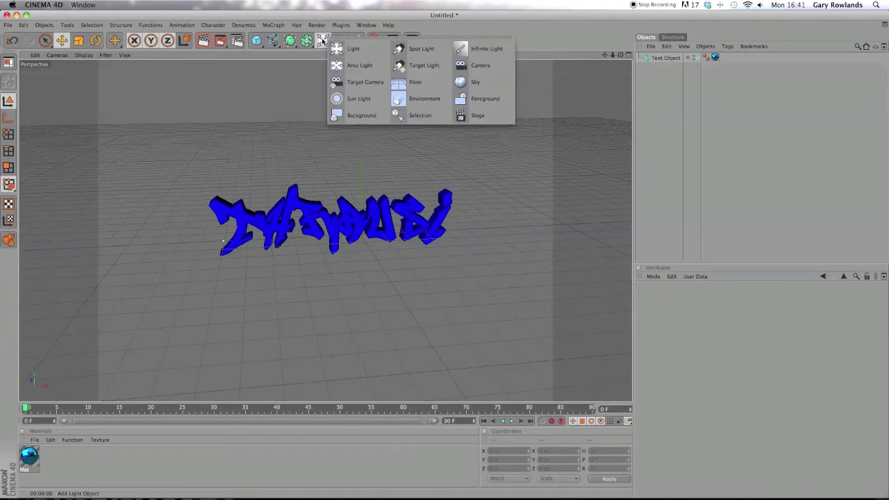
pyautogui.click(348, 50)
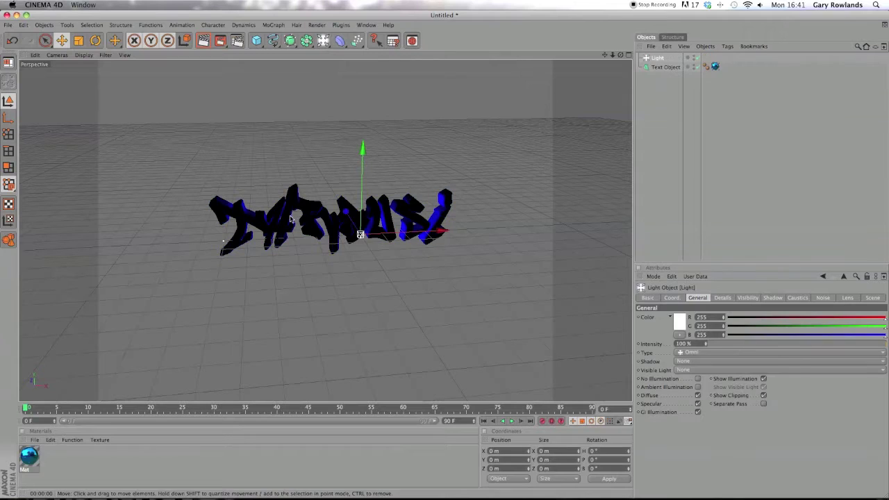
pyautogui.moveTo(361, 177); pyautogui.dragTo(318, 155)
pyautogui.moveTo(612, 55); pyautogui.dragTo(632, 55)
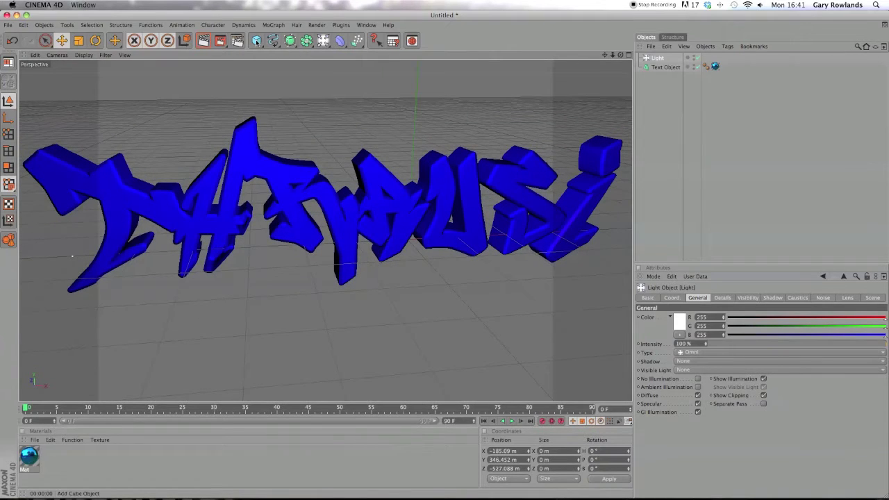
pyautogui.click(204, 41)
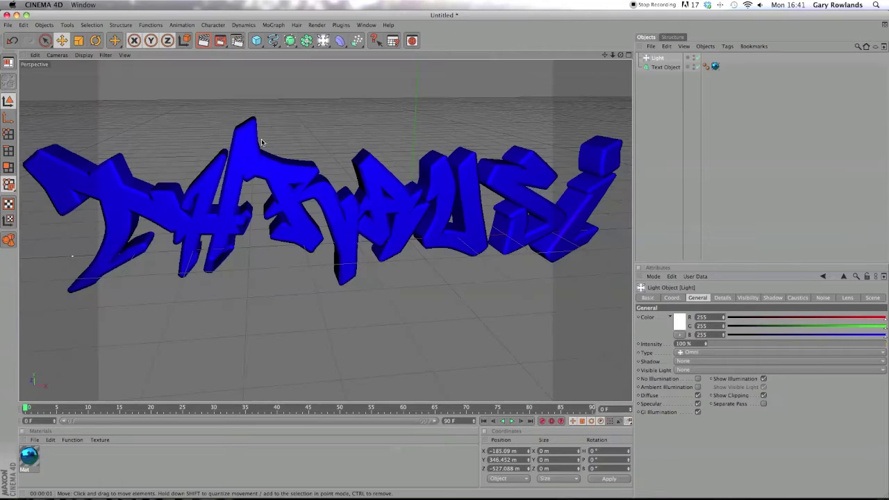
pyautogui.click(262, 142)
# Step: Add seven more default lights at the origin and render the active view to check the lighting
pyautogui.click(324, 42)
pyautogui.click(323, 41)
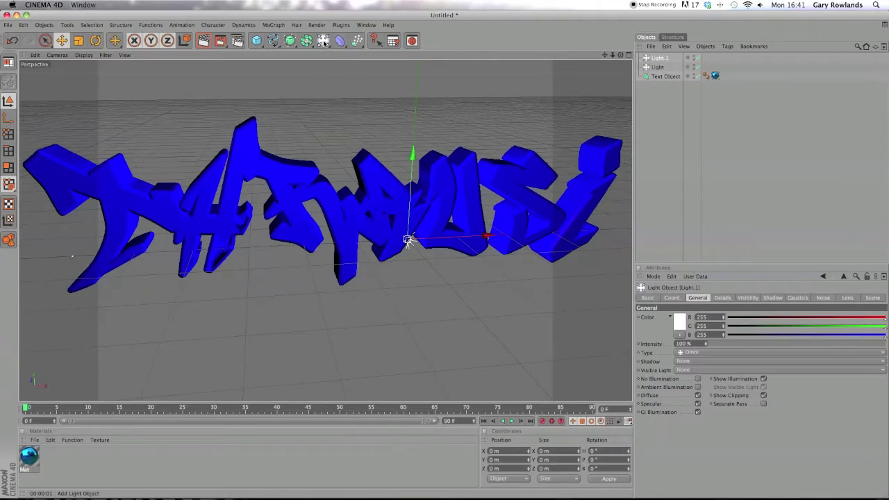
pyautogui.click(323, 42)
pyautogui.click(324, 42)
pyautogui.click(324, 42)
pyautogui.click(323, 42)
pyautogui.click(324, 42)
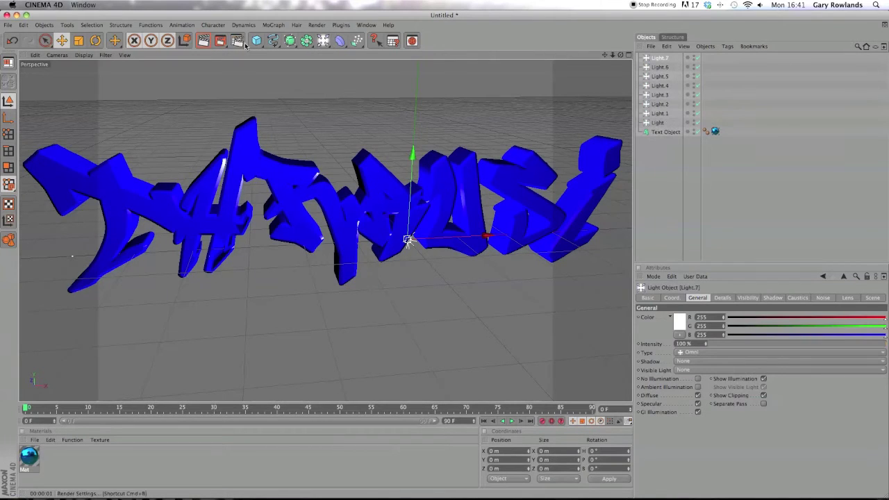
pyautogui.click(202, 42)
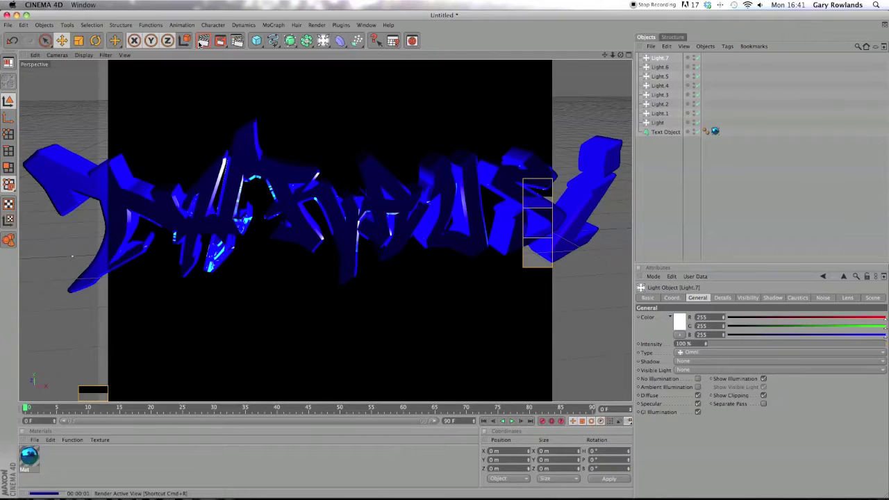
# Step: Move Light.7, Light.4 and Light.3 forward of the text to about Z -175, -379 and -422 m respectively
pyautogui.moveTo(612, 55); pyautogui.dragTo(590, 57)
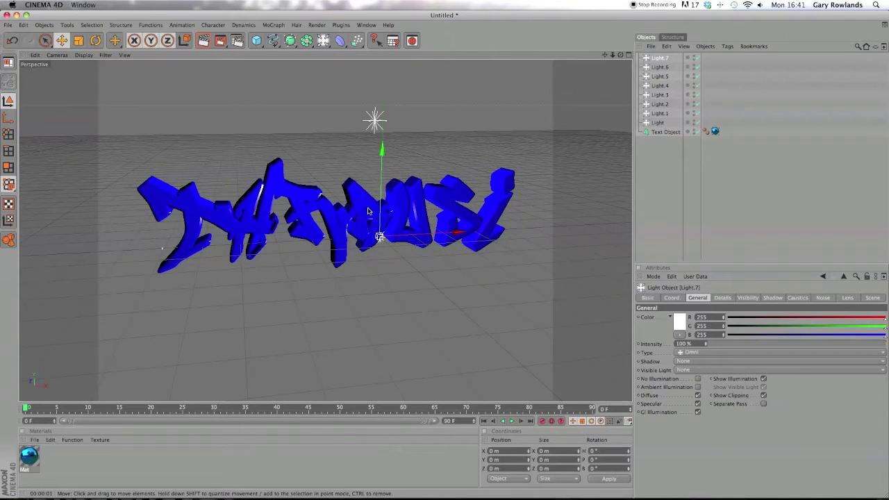
pyautogui.moveTo(374, 231); pyautogui.dragTo(381, 239)
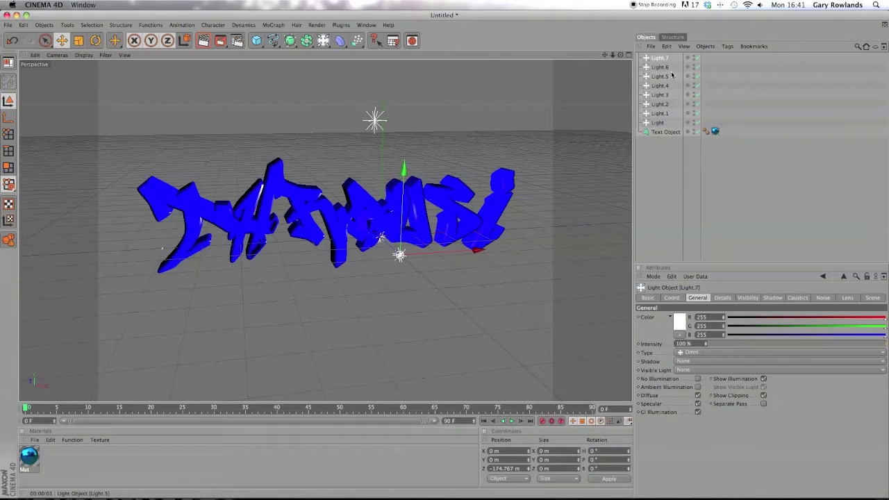
pyautogui.click(490, 157)
pyautogui.click(655, 85)
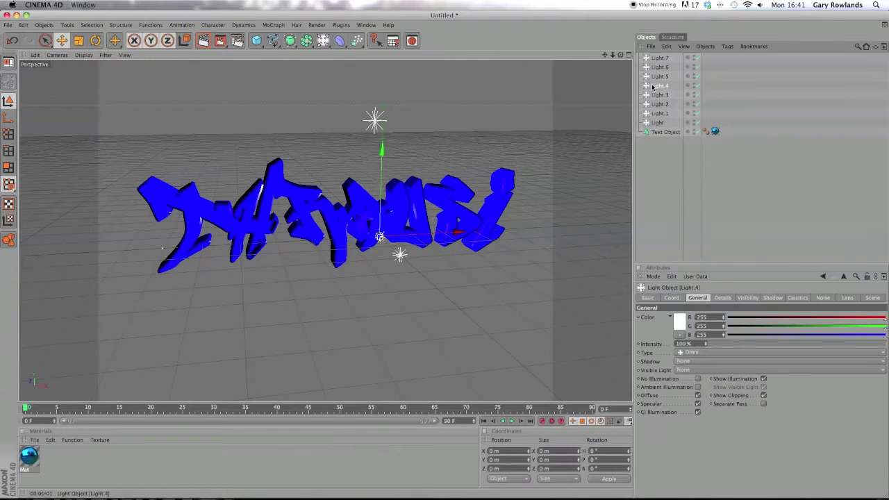
pyautogui.moveTo(373, 230); pyautogui.dragTo(401, 256)
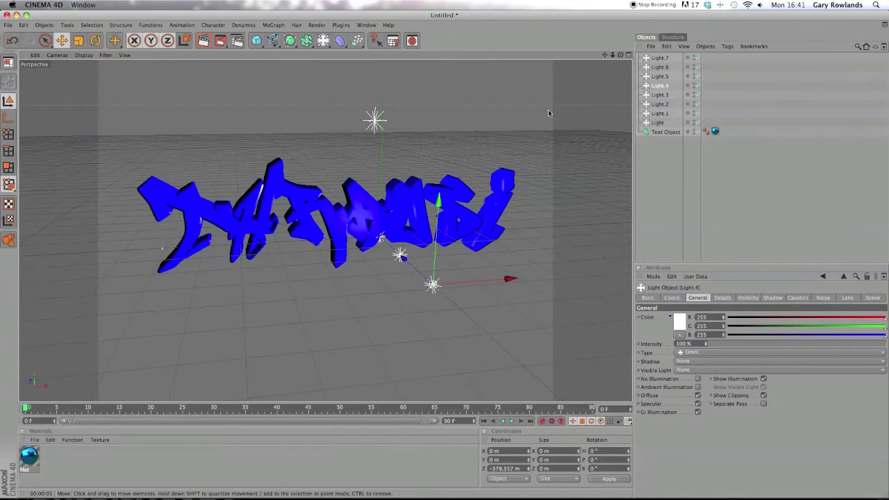
pyautogui.click(379, 237)
pyautogui.moveTo(358, 217); pyautogui.dragTo(412, 265)
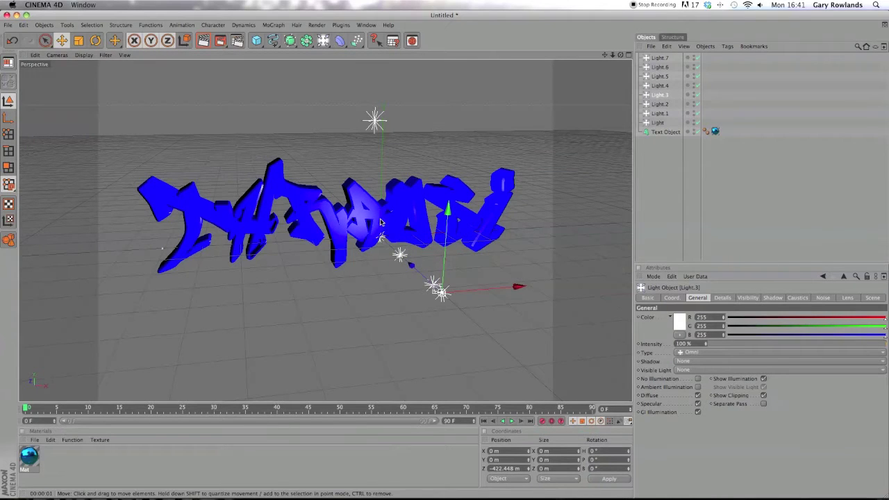
# Step: Move Light.2 in front of the text to about Y 65, Z -585 m and test-render the view
pyautogui.click(663, 105)
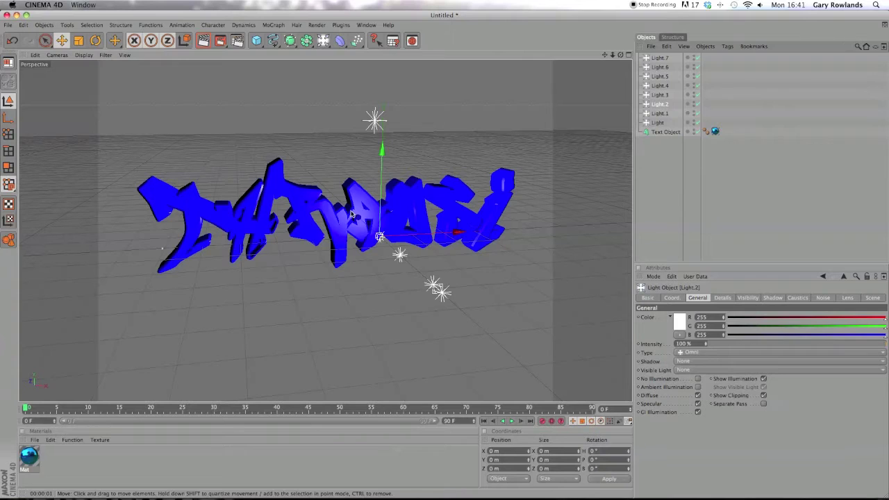
pyautogui.moveTo(352, 215); pyautogui.dragTo(445, 295)
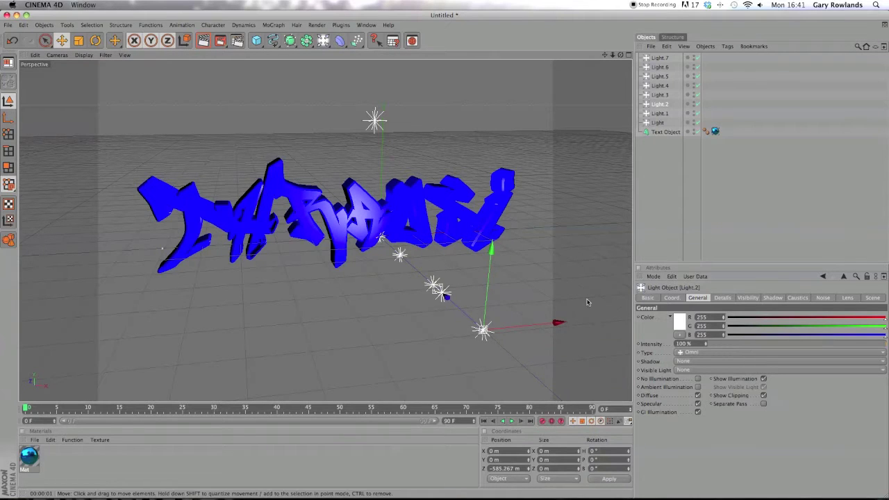
pyautogui.moveTo(492, 250); pyautogui.dragTo(495, 214)
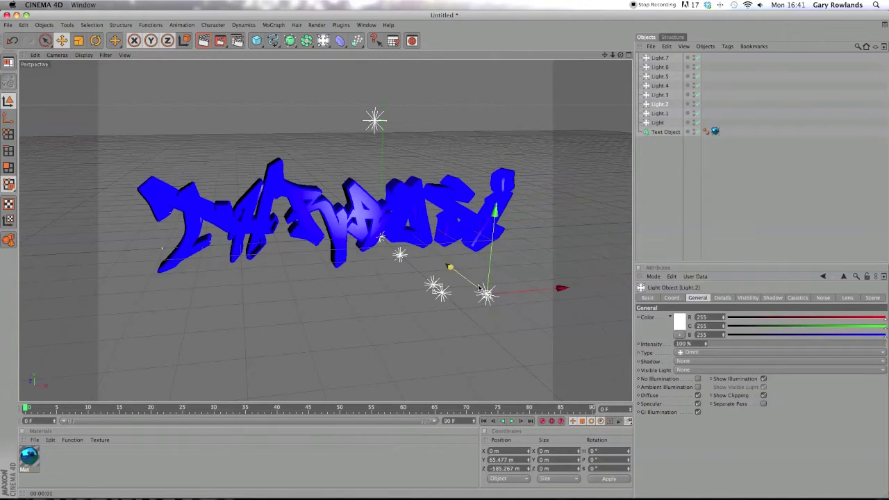
pyautogui.click(204, 41)
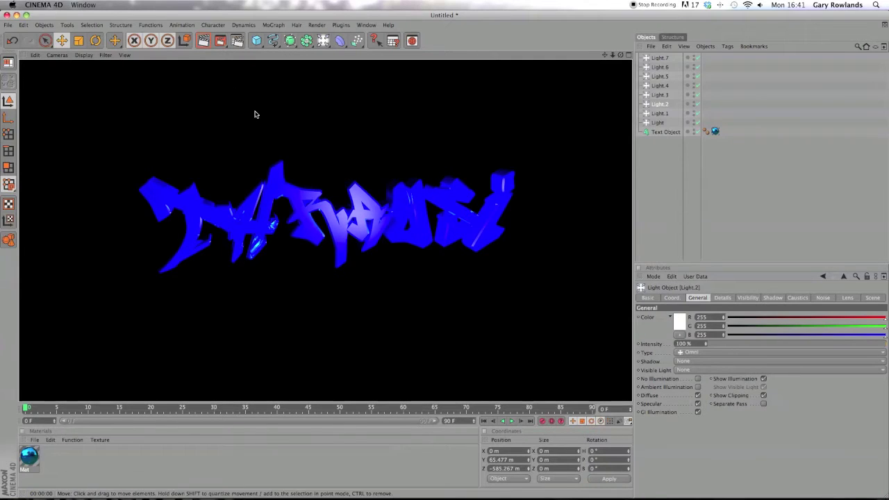
pyautogui.click(329, 131)
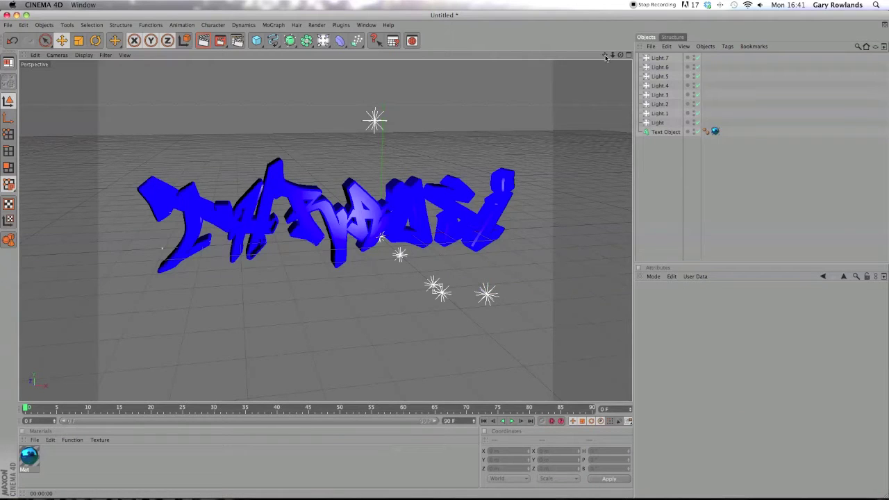
# Step: Break the text object into 20 pieces per letter with the Thrausi plugin and test-render the view
pyautogui.moveTo(604, 58); pyautogui.dragTo(606, 82)
pyautogui.click(365, 202)
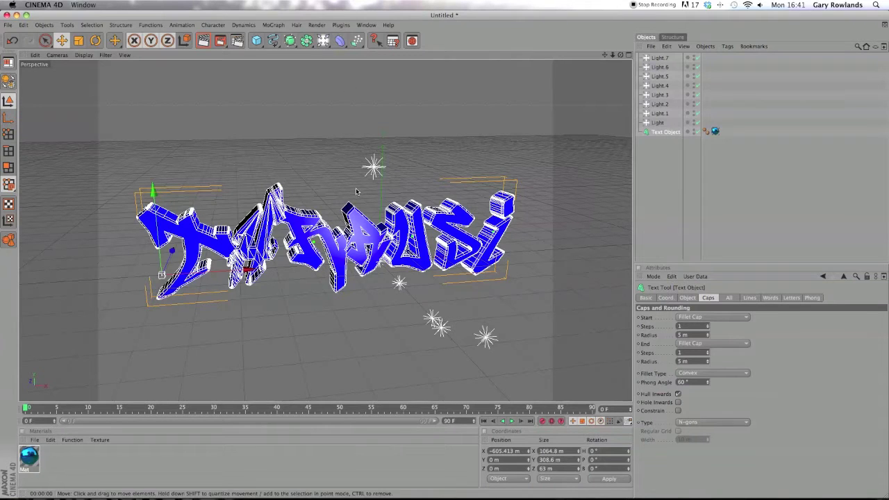
pyautogui.click(341, 25)
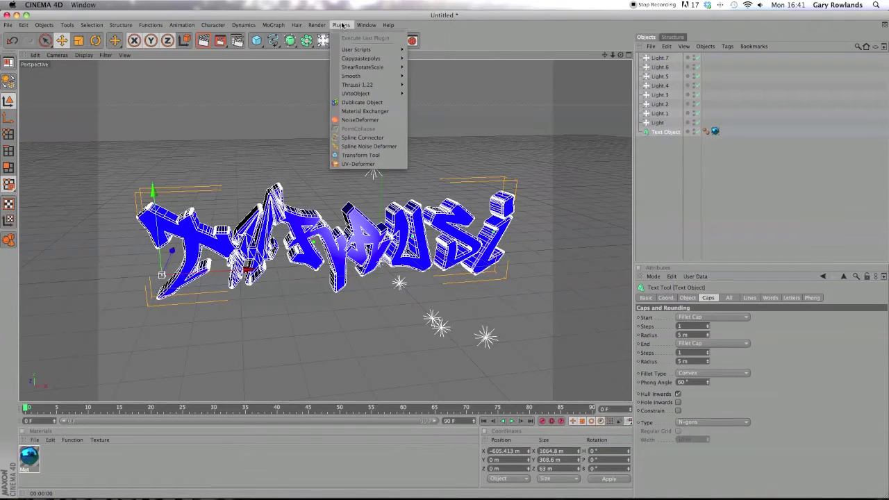
pyautogui.moveTo(378, 87)
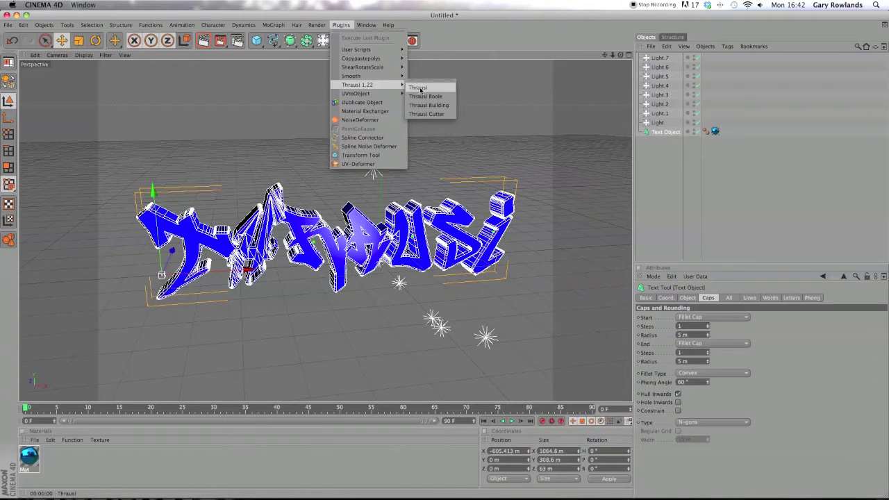
pyautogui.click(424, 88)
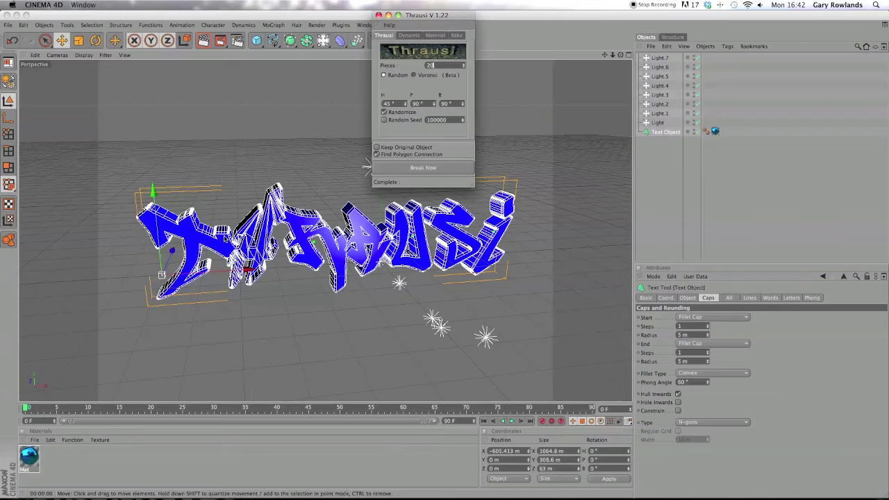
pyautogui.click(409, 168)
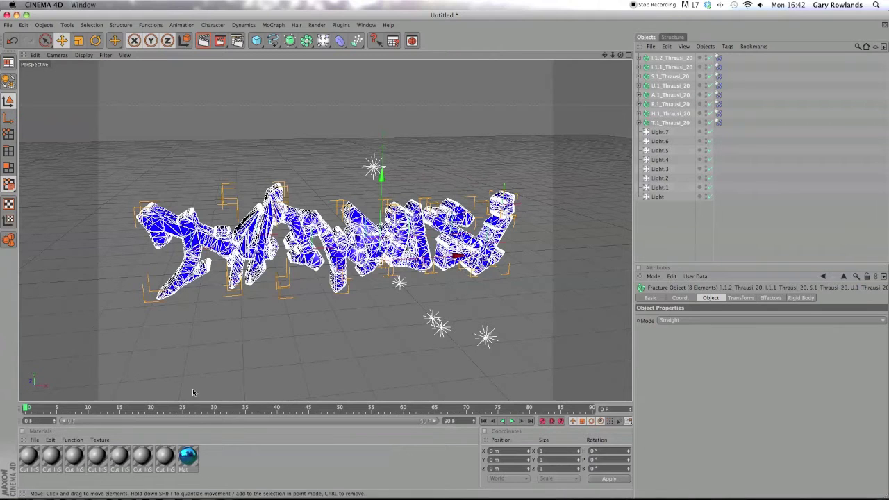
pyautogui.click(203, 40)
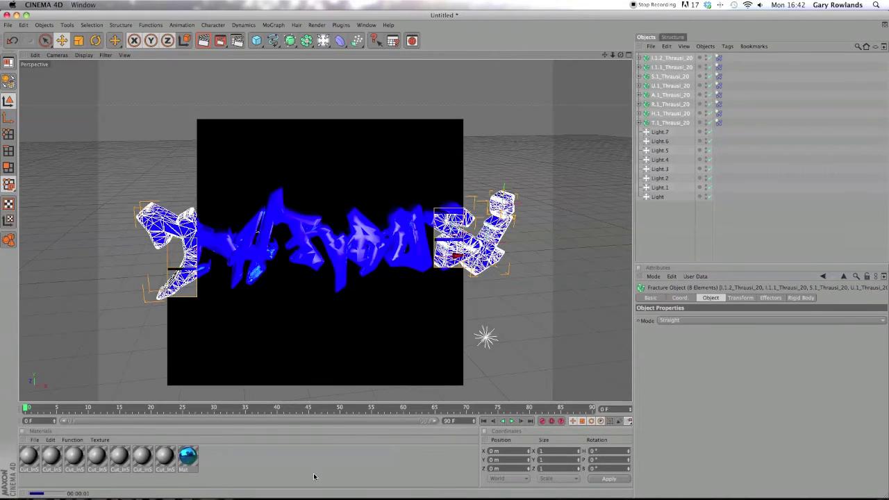
pyautogui.click(312, 472)
# Step: Delete the surplus Cut_InSide materials, keeping only the first one and the blue Mat material
pyautogui.doubleClick(95, 456)
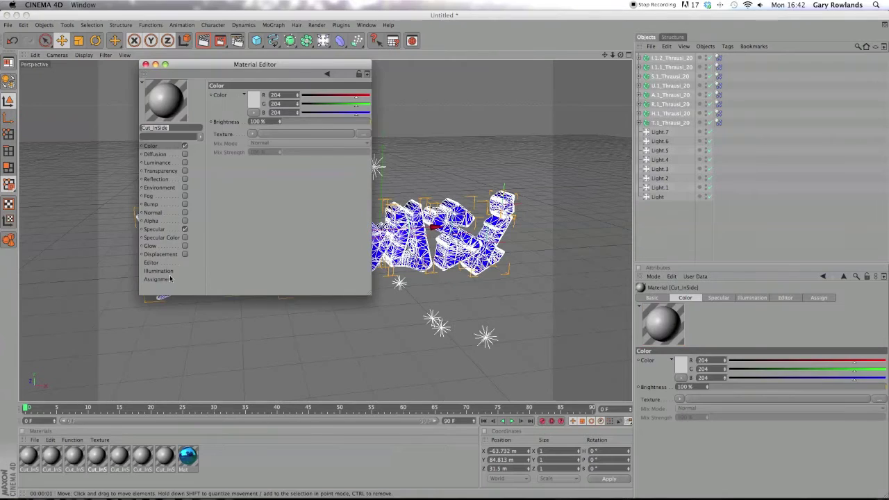
pyautogui.click(167, 459)
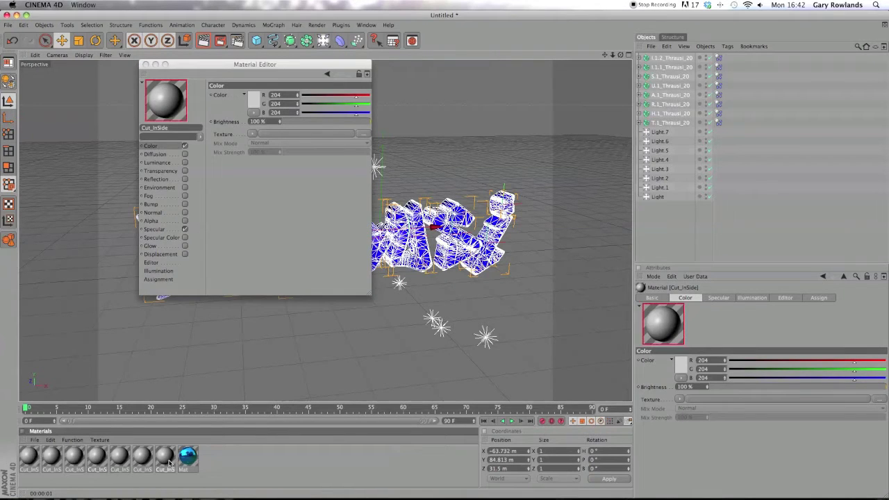
pyautogui.press('Delete')
pyautogui.click(122, 459)
pyautogui.press('Delete')
pyautogui.click(119, 460)
pyautogui.press('Delete')
pyautogui.click(97, 458)
pyautogui.press('Delete')
pyautogui.click(65, 460)
pyautogui.press('Delete')
pyautogui.click(48, 459)
pyautogui.press('Delete')
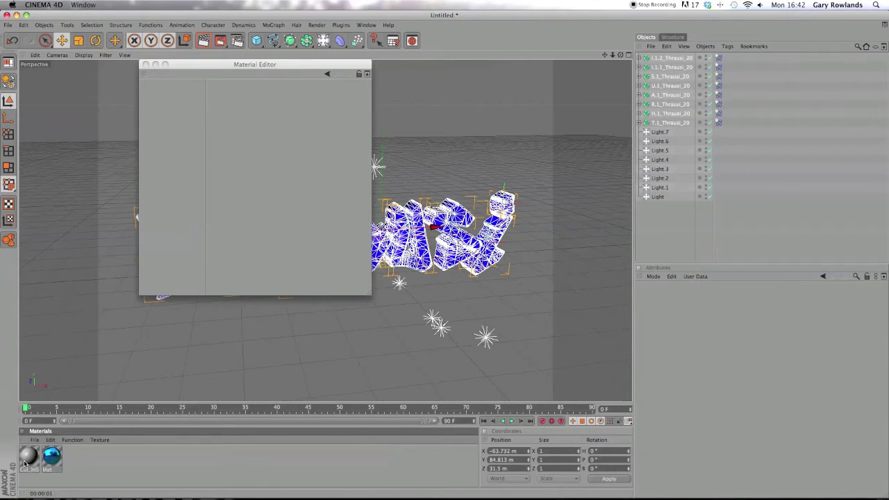
# Step: Set the remaining Cut_InSide material's color to RGB 204, 0, 0 and enable reflection with RGB 255, 0, 0 and a Fresnel texture
pyautogui.click(26, 460)
pyautogui.moveTo(312, 103); pyautogui.dragTo(231, 111)
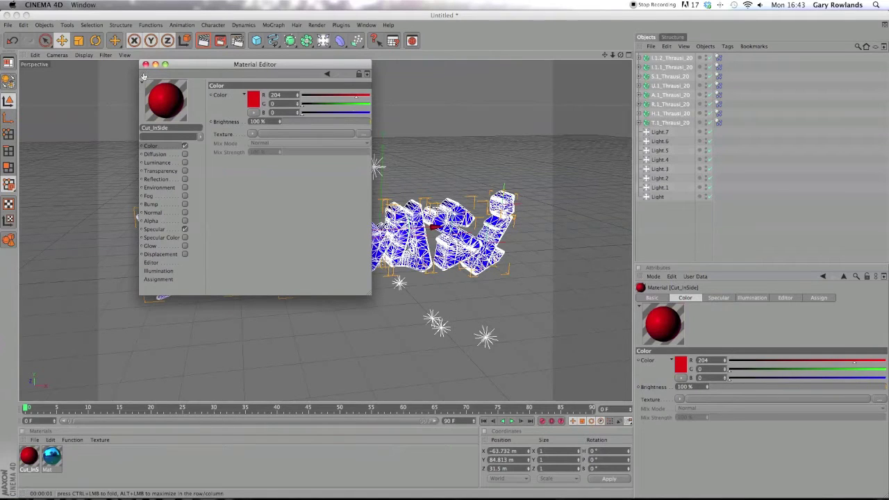
pyautogui.click(184, 179)
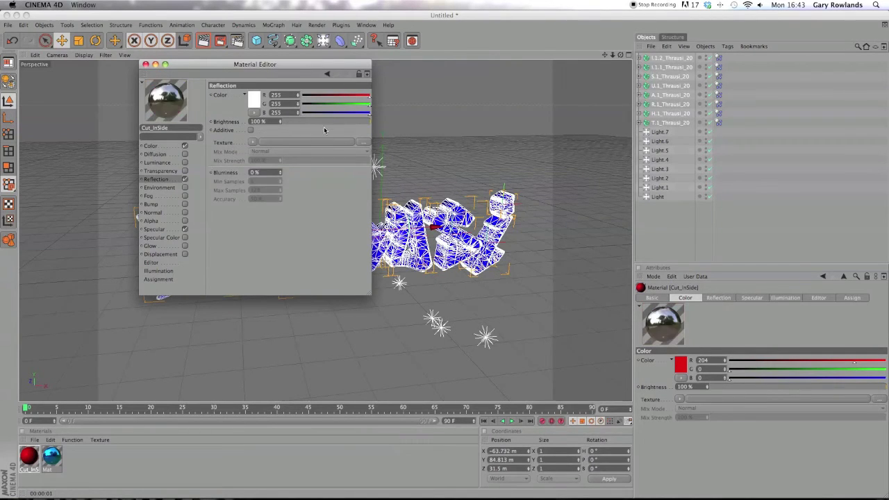
pyautogui.moveTo(341, 103); pyautogui.dragTo(302, 113)
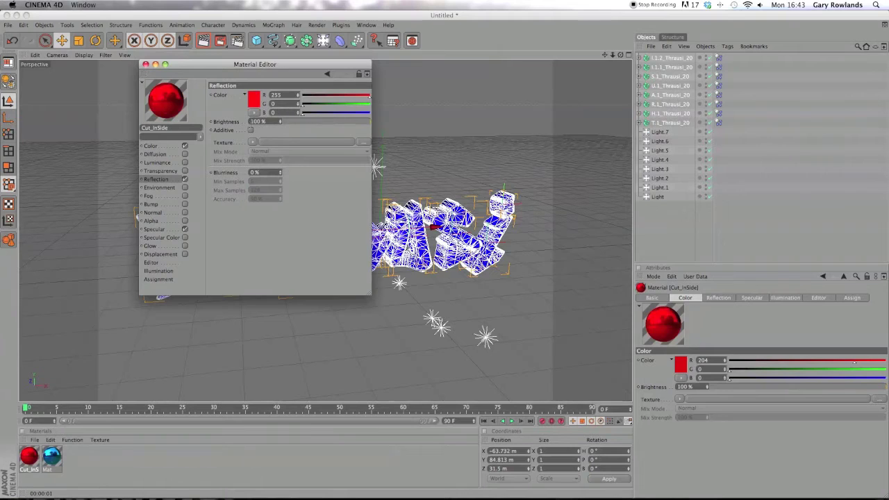
pyautogui.click(257, 142)
pyautogui.click(270, 230)
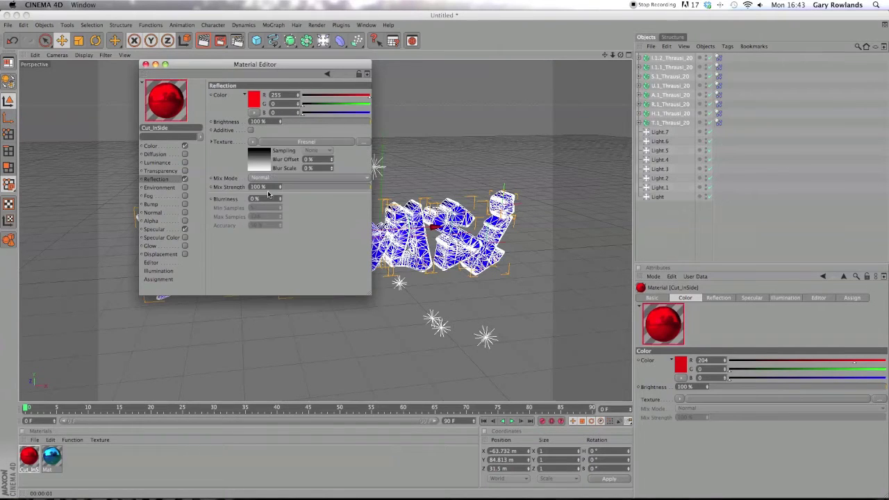
pyautogui.click(146, 64)
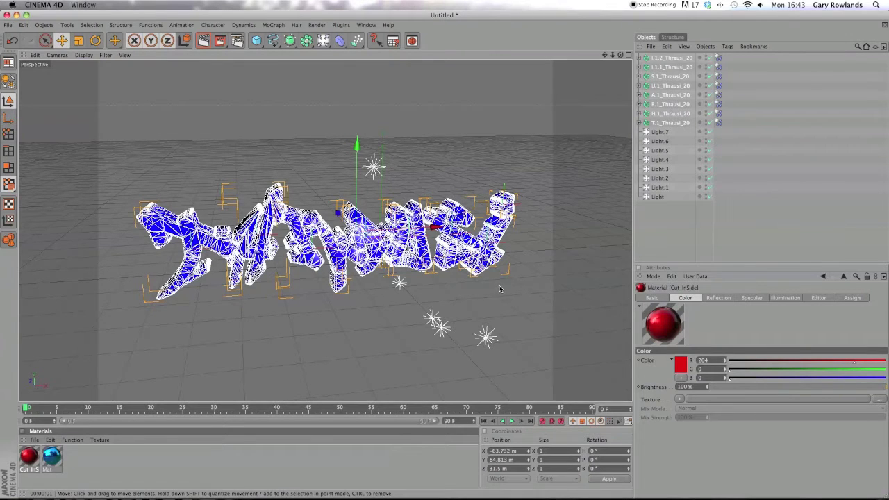
# Step: Play the animation to preview the letters shattering, and return to the first frame
pyautogui.click(511, 421)
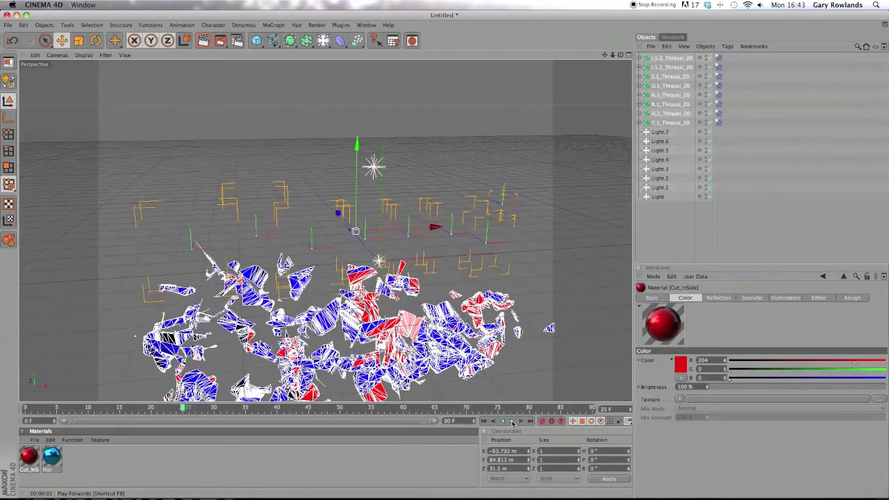
pyautogui.moveTo(193, 412); pyautogui.dragTo(31, 409)
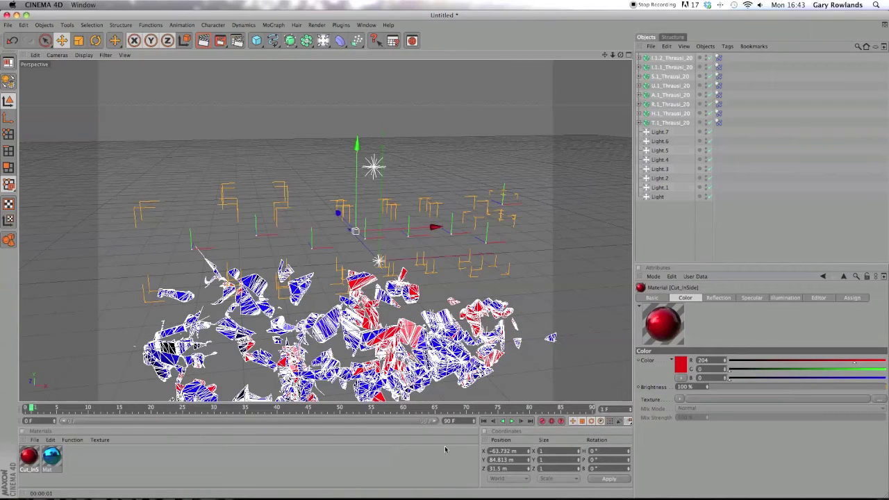
pyautogui.click(484, 421)
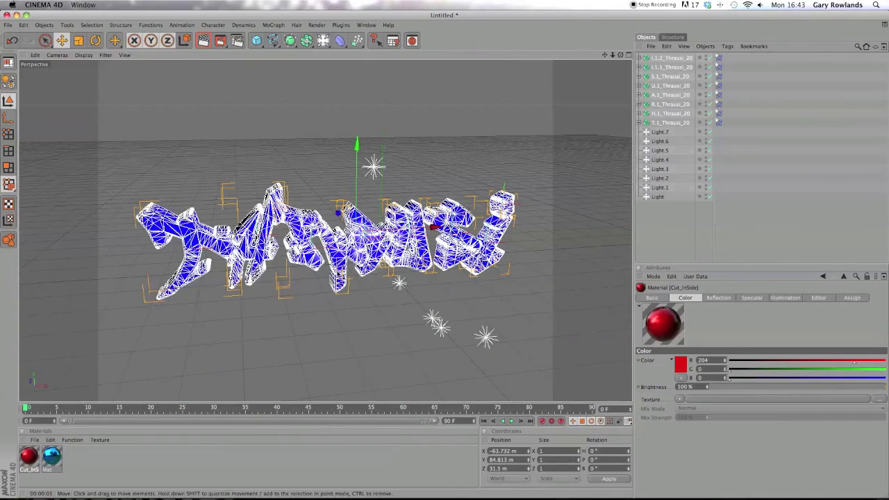
# Step: Play the animation to frame 9, test-render the broken letters, and go back to the start of the animation
pyautogui.click(511, 421)
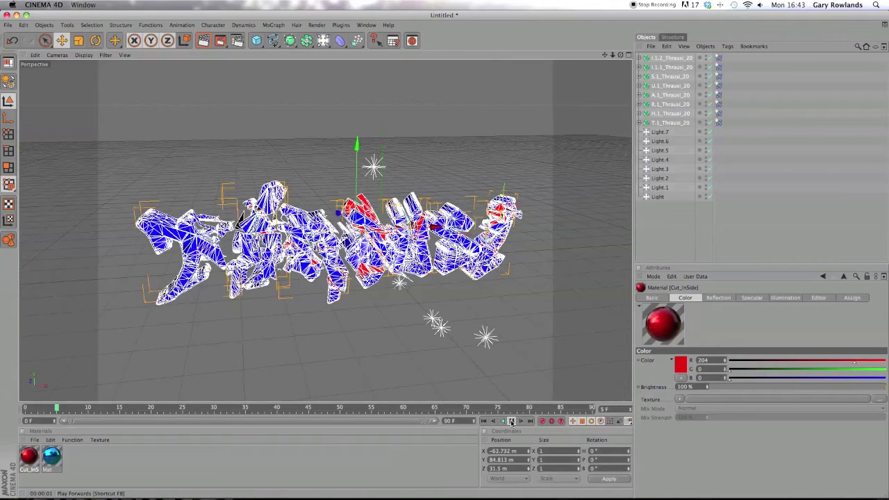
pyautogui.click(511, 420)
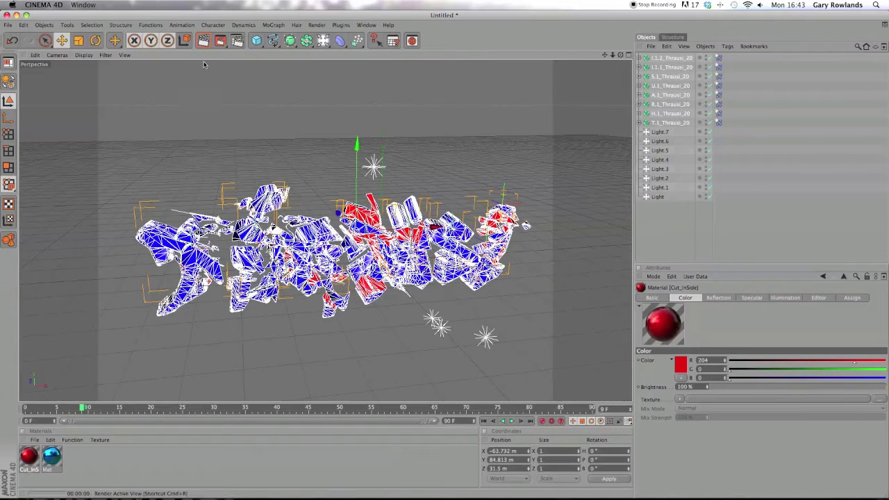
pyautogui.click(204, 40)
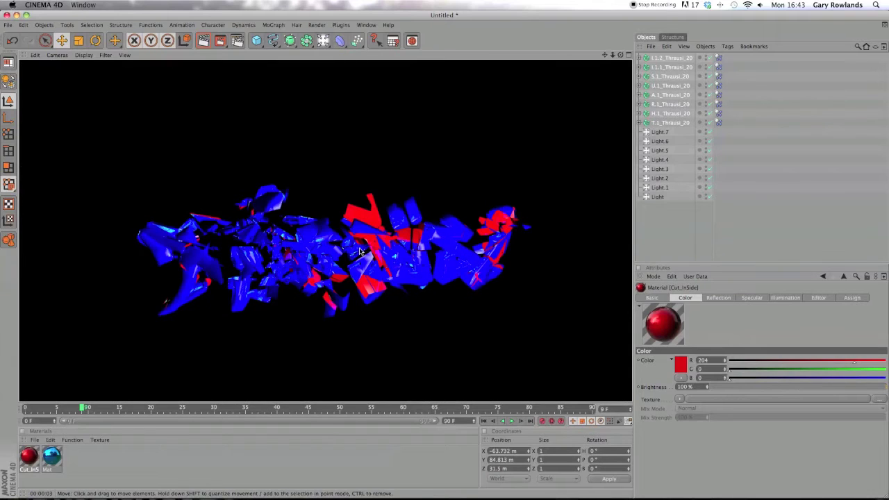
pyautogui.click(457, 448)
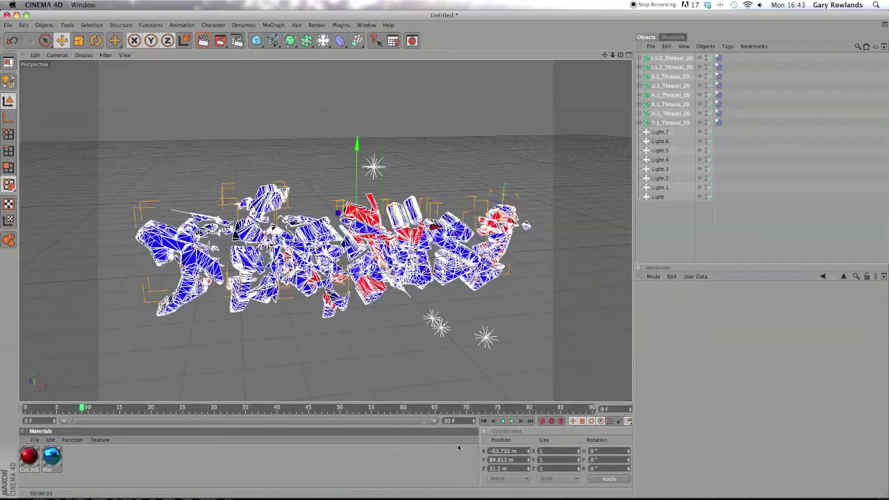
pyautogui.click(484, 421)
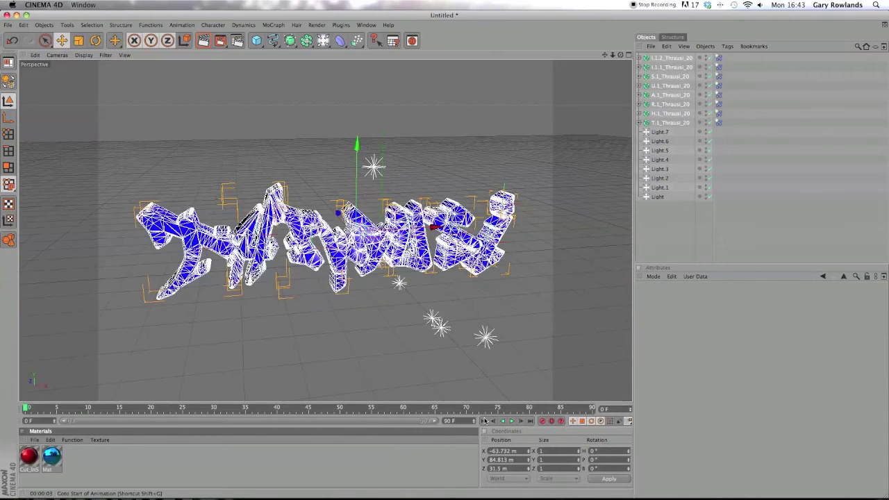
# Step: Add the Array Light preset from the Light Setups in the Content Browser to the scene
pyautogui.click(412, 40)
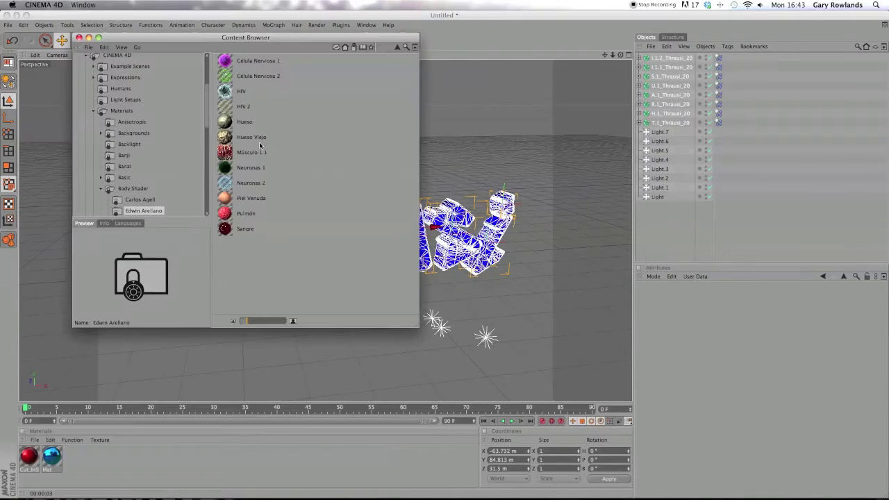
pyautogui.click(127, 100)
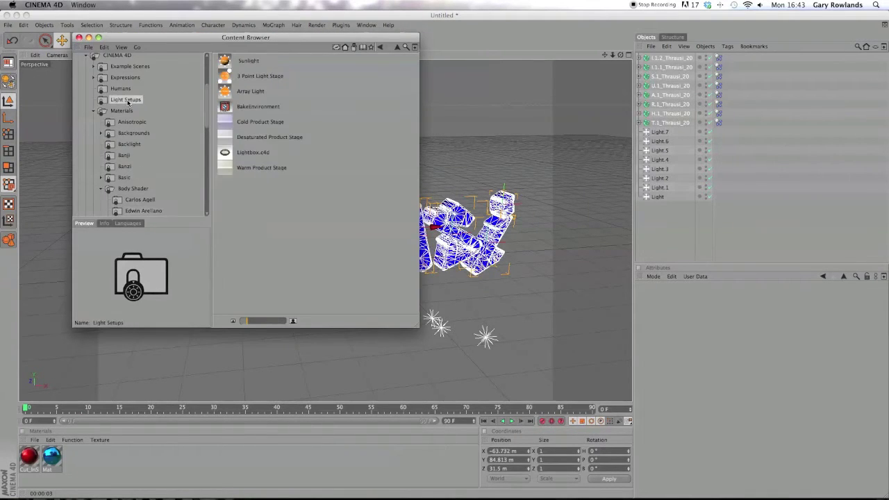
pyautogui.click(255, 93)
pyautogui.click(251, 62)
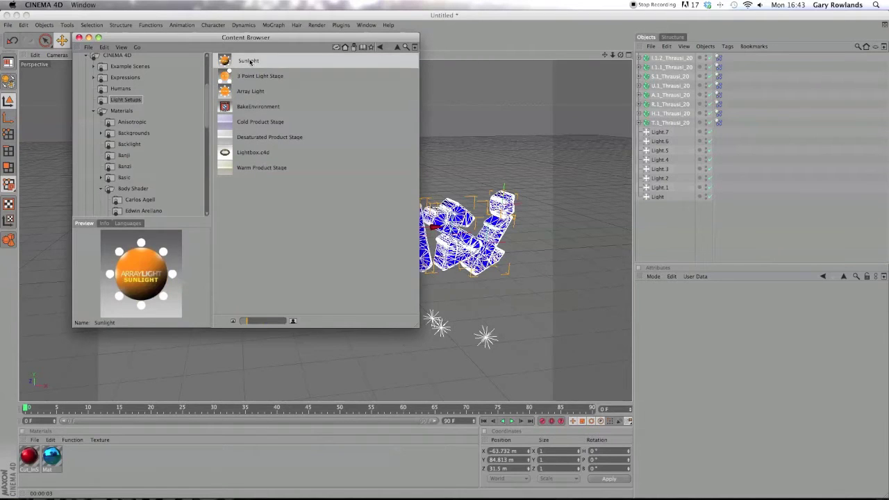
pyautogui.click(249, 77)
pyautogui.doubleClick(252, 91)
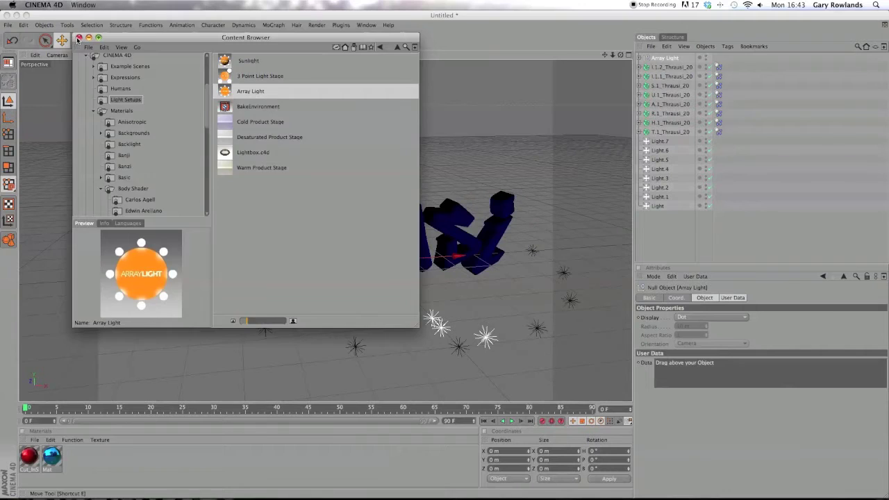
pyautogui.click(79, 37)
# Step: Delete all eight individual lights, from Light to Light.7, leaving the Array Light and the fractured letters
pyautogui.moveTo(727, 133); pyautogui.dragTo(642, 218)
pyautogui.moveTo(721, 201); pyautogui.dragTo(637, 137)
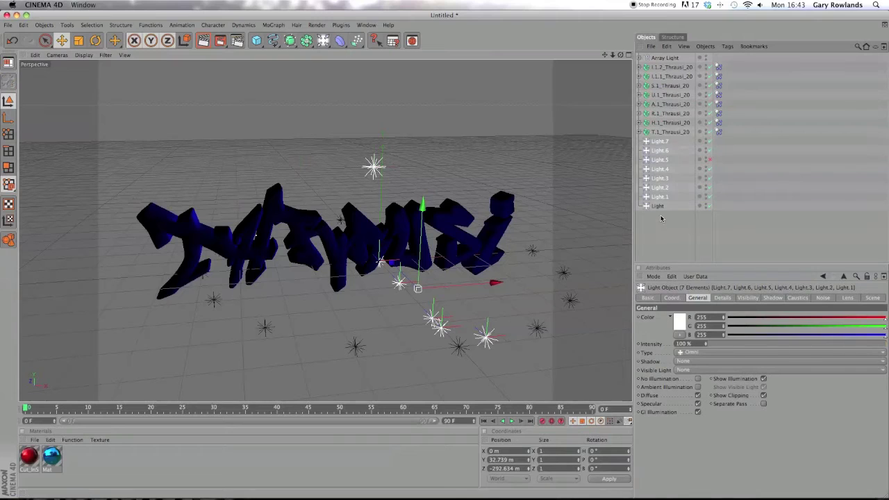
pyautogui.press('Delete')
pyautogui.click(657, 141)
pyautogui.press('Delete')
# Step: Raise the Array Light above the text to about Y 503 m and test-render the view
pyautogui.click(663, 57)
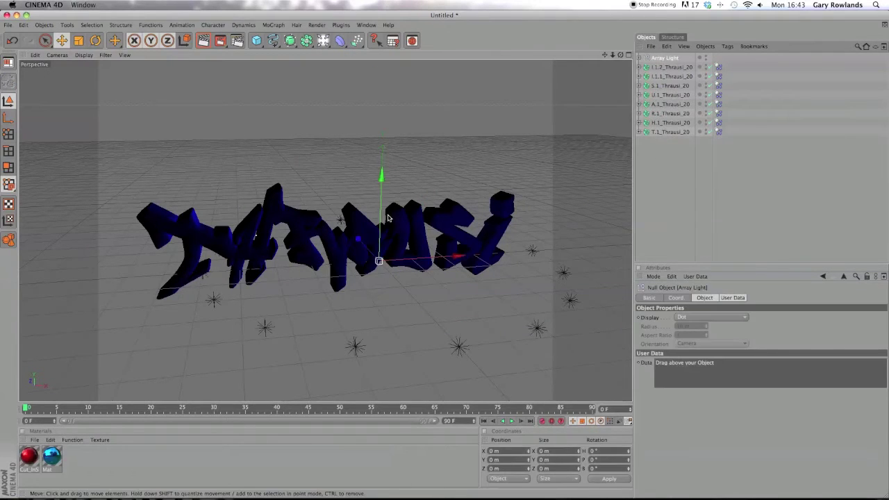
pyautogui.moveTo(387, 218); pyautogui.dragTo(226, 173)
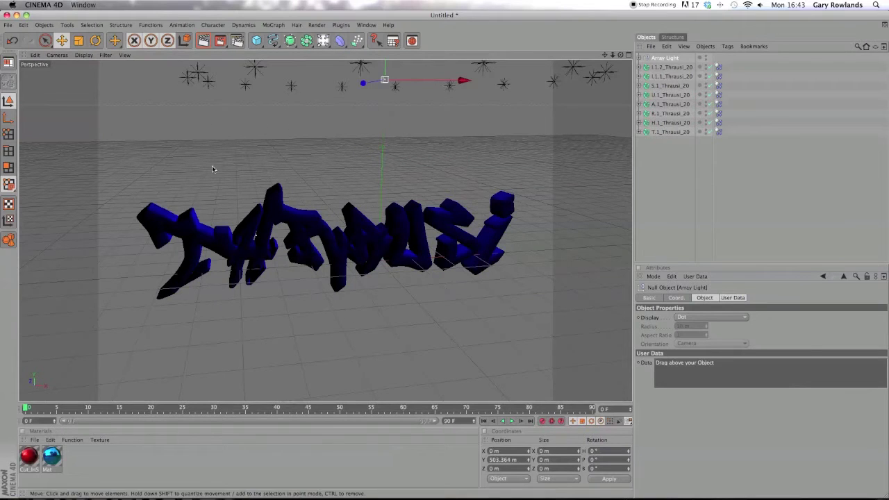
pyautogui.click(203, 40)
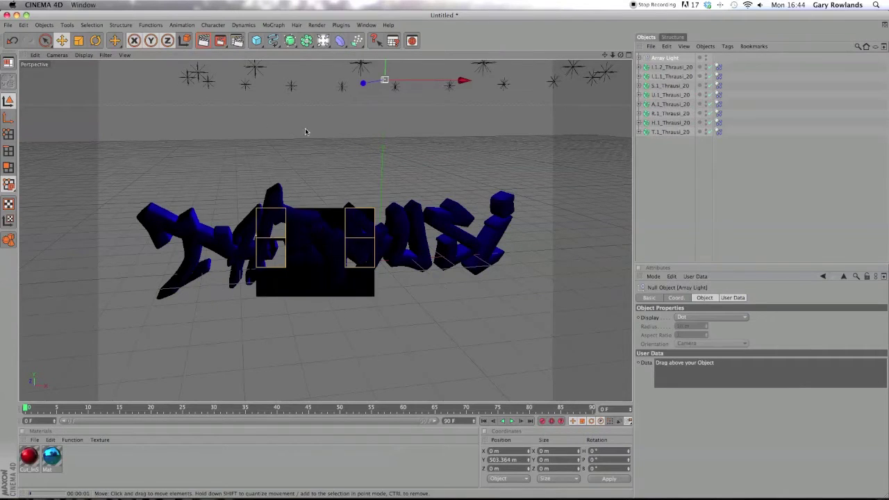
pyautogui.click(333, 141)
# Step: Add the 3 Point Light Stage preset from the Content Browser and test-render the new lighting
pyautogui.hotkey('shift', 'F8')
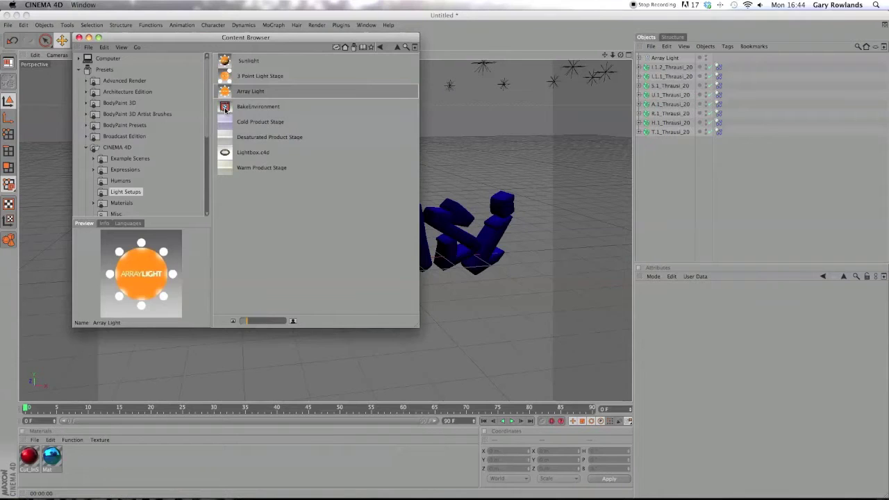
pyautogui.doubleClick(260, 76)
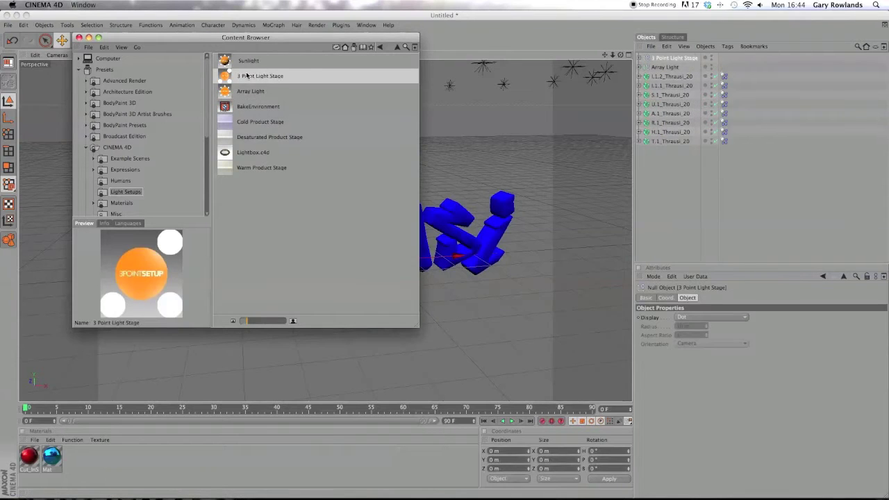
pyautogui.click(79, 37)
pyautogui.click(204, 40)
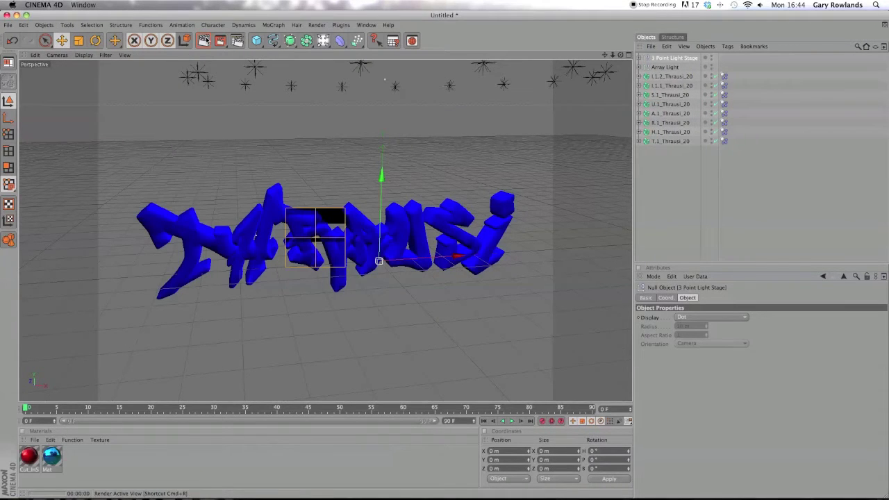
pyautogui.click(288, 119)
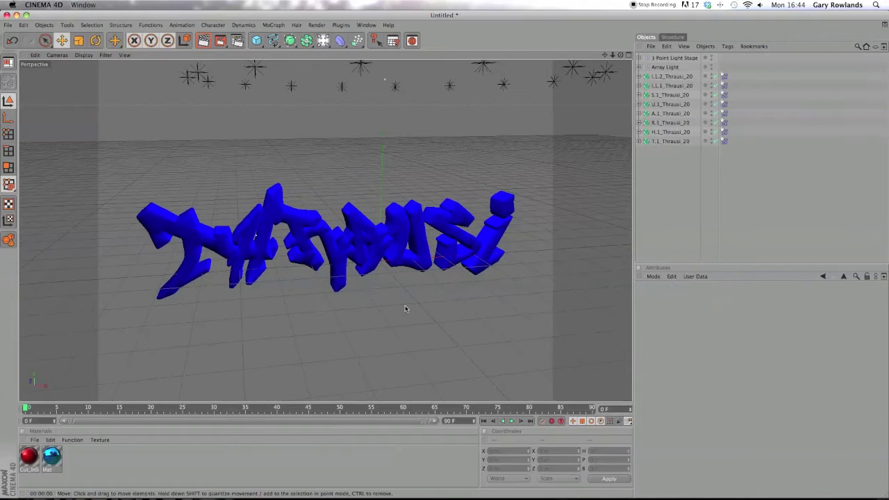
pyautogui.scroll(5, 286, 228)
pyautogui.scroll(-7, 290, 228)
pyautogui.scroll(2, 292, 228)
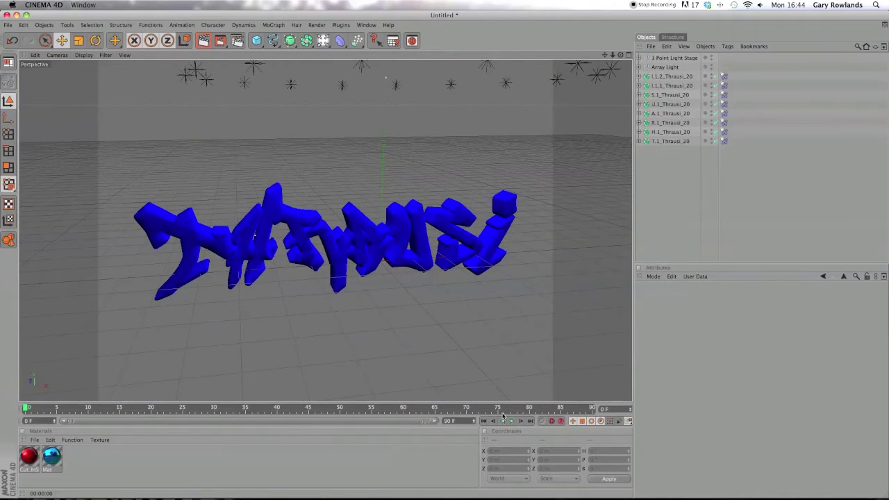
# Step: Add a MoGraph Text Object to the scene with the fractured letters
pyautogui.moveTo(604, 54)
pyautogui.mouseDown()
pyautogui.moveTo(587, 89)
pyautogui.moveTo(605, 49)
pyautogui.mouseUp()
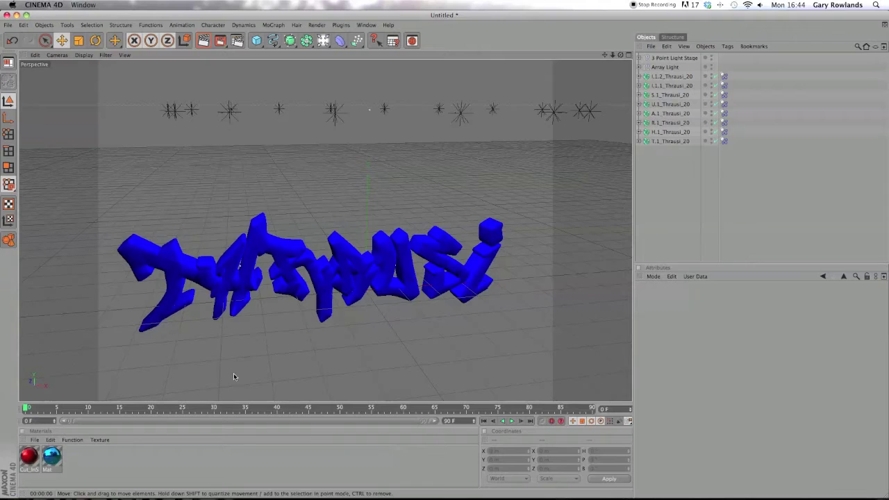
pyautogui.click(273, 25)
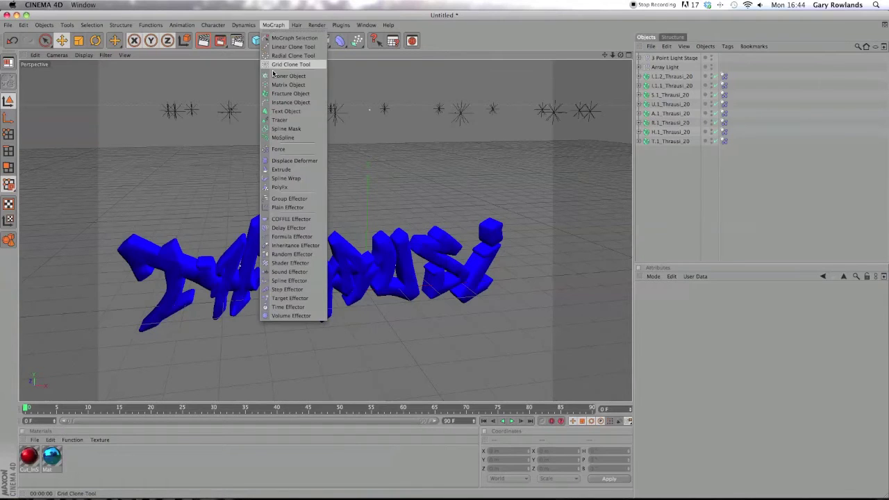
pyautogui.click(286, 112)
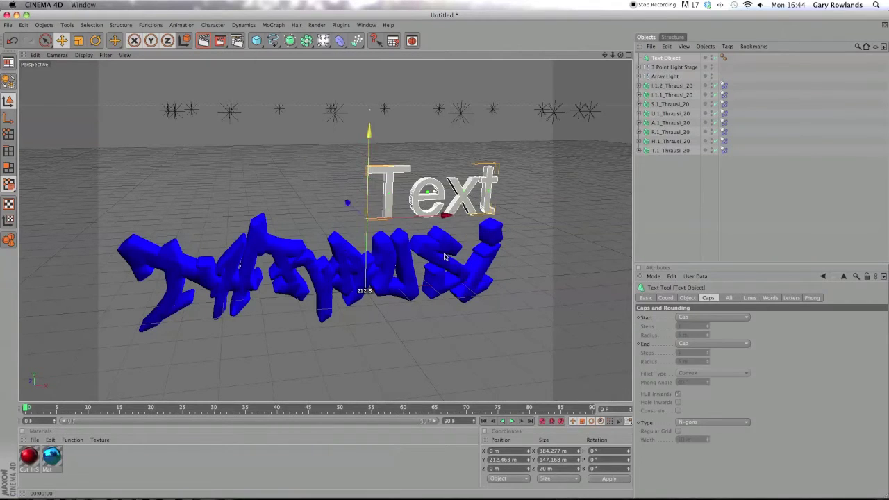
# Step: Set the Text Object's font to Roundels Regular from the New-3 font collection
pyautogui.click(693, 298)
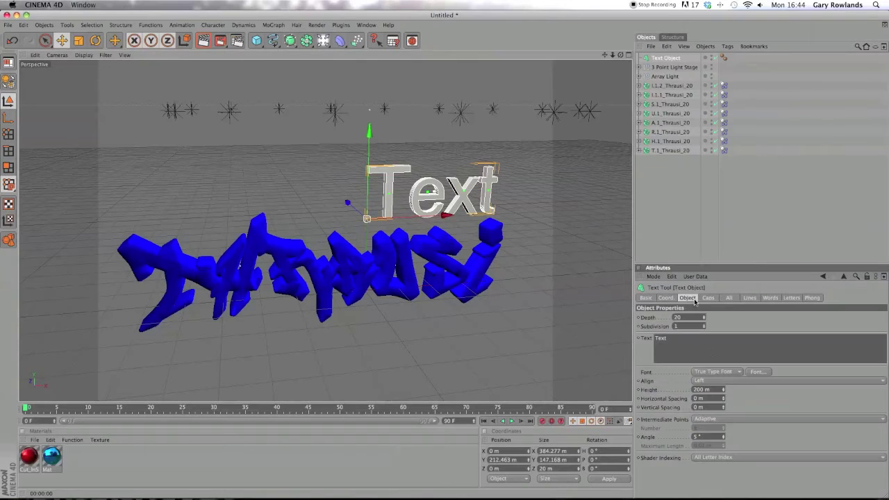
pyautogui.click(756, 371)
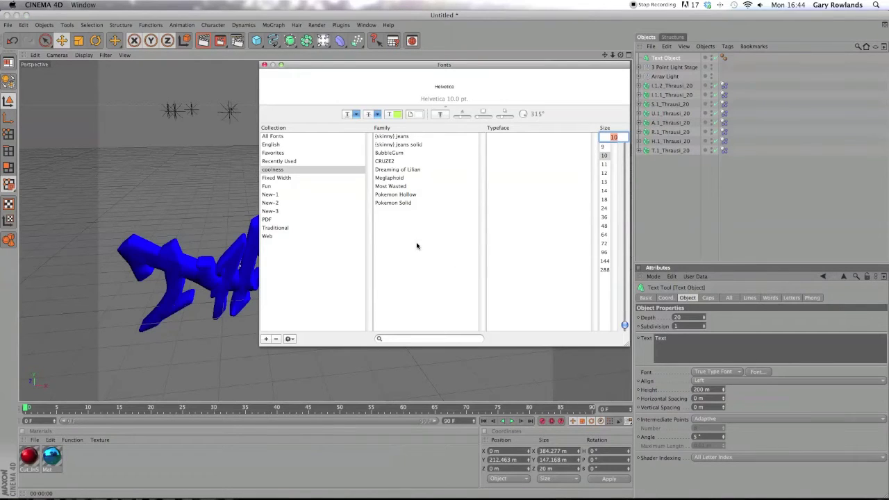
pyautogui.click(287, 179)
pyautogui.click(289, 210)
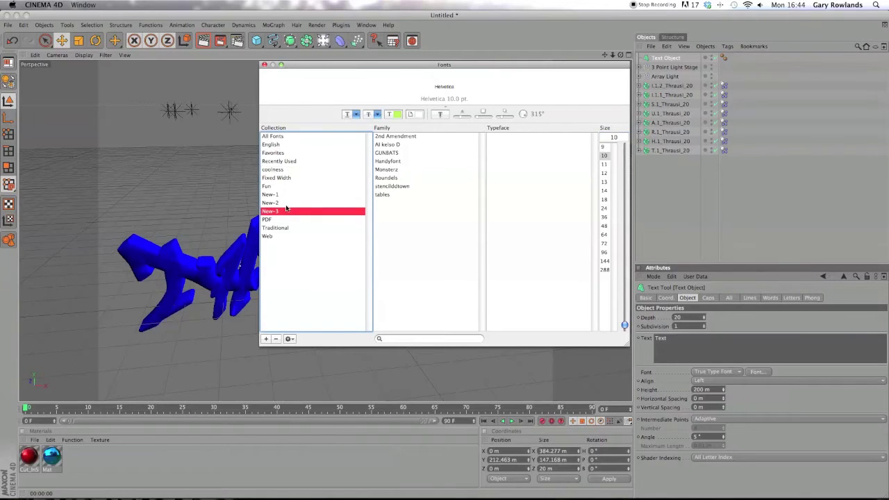
pyautogui.click(386, 170)
pyautogui.click(391, 161)
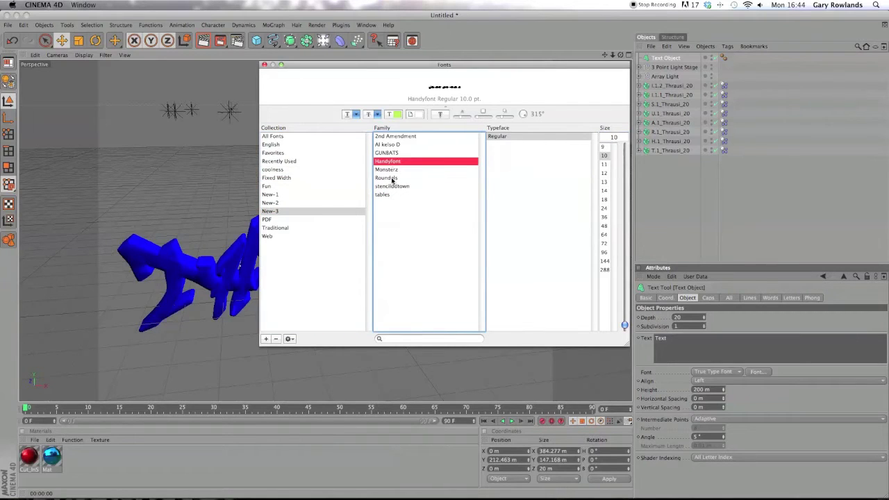
pyautogui.click(392, 178)
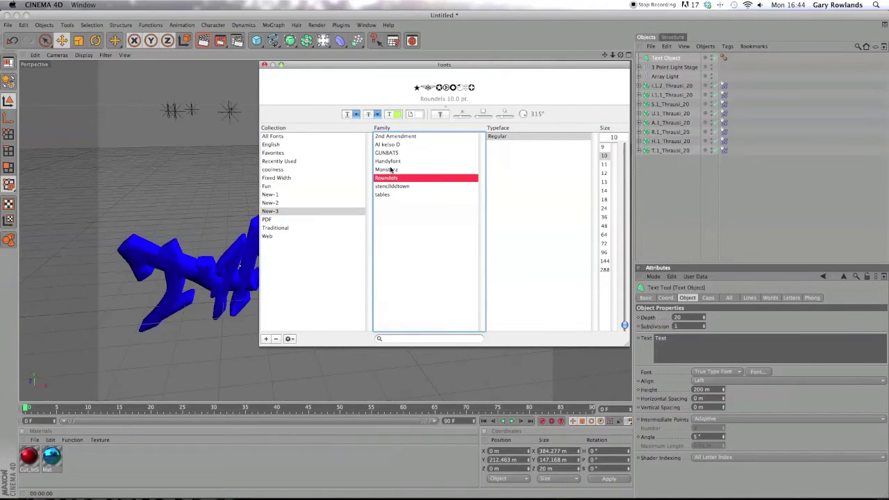
pyautogui.click(263, 65)
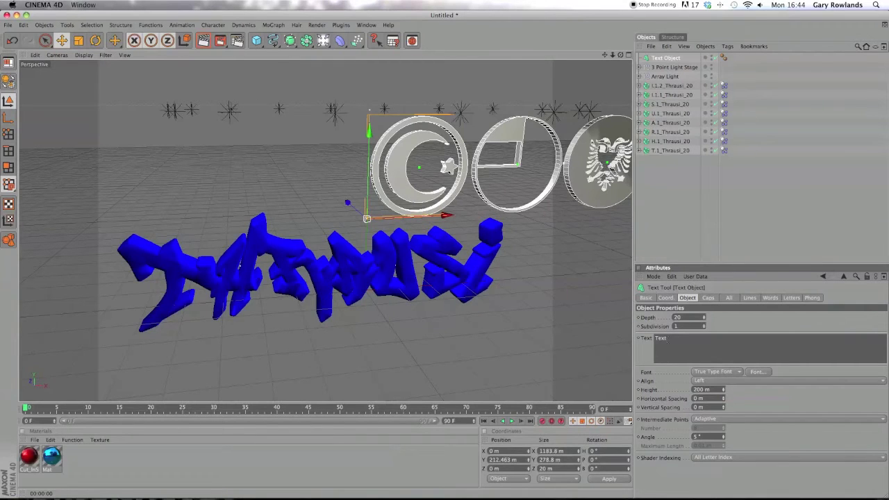
# Step: Replace the Text Object's text with the single character "k" to produce one symbol
pyautogui.write('s')
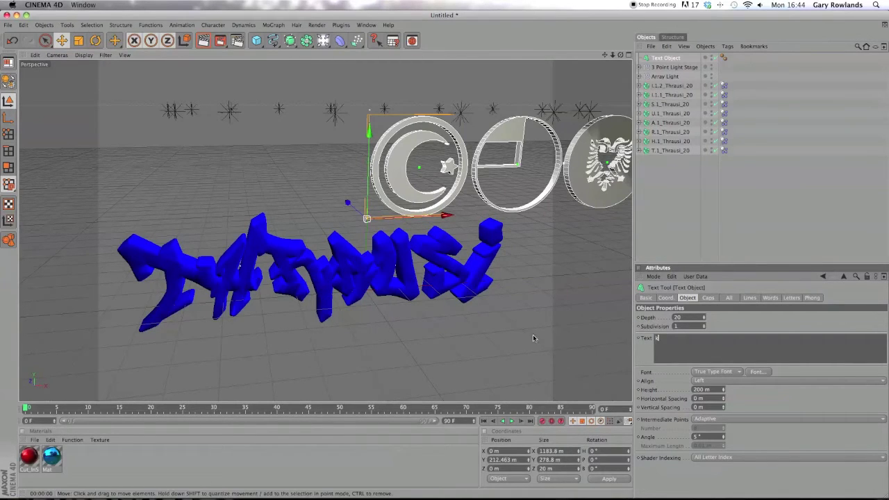
pyautogui.click(447, 227)
pyautogui.click(435, 214)
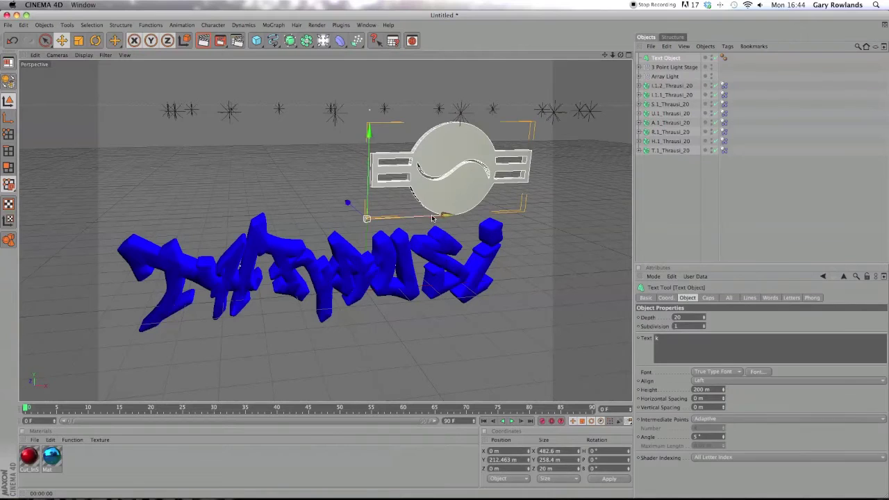
# Step: Move the symbol to about X -523 m and set its depth to 92 and height to 65 m
pyautogui.moveTo(435, 214); pyautogui.dragTo(367, 218)
pyautogui.moveTo(722, 390); pyautogui.dragTo(660, 317)
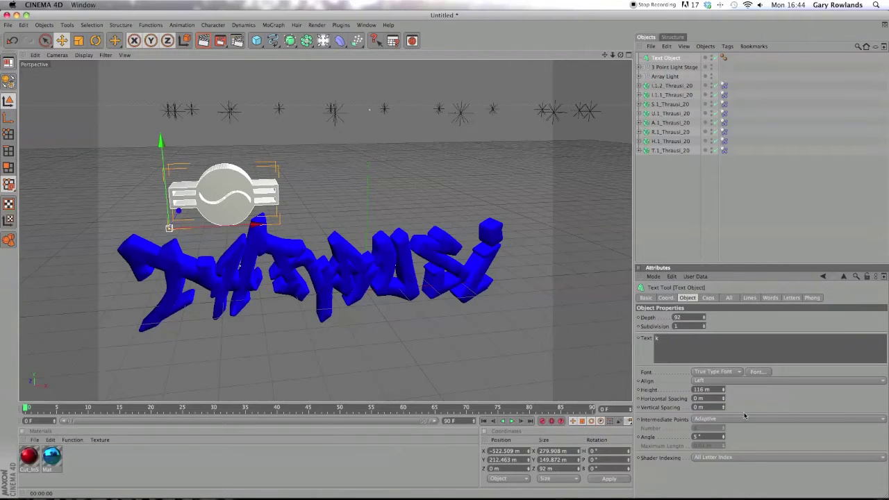
pyautogui.moveTo(723, 392); pyautogui.dragTo(721, 425)
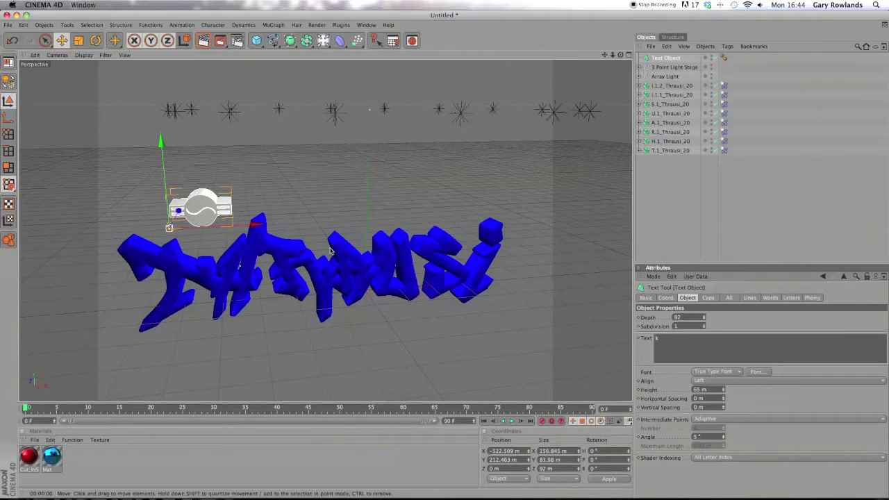
# Step: Place the symbol at about Y 405 m and Z -18 m, play the animation and return to frame 0
pyautogui.moveTo(620, 54); pyautogui.dragTo(137, 179)
pyautogui.moveTo(99, 231); pyautogui.dragTo(105, 231)
pyautogui.moveTo(173, 181); pyautogui.dragTo(171, 103)
pyautogui.moveTo(620, 55); pyautogui.dragTo(454, 55)
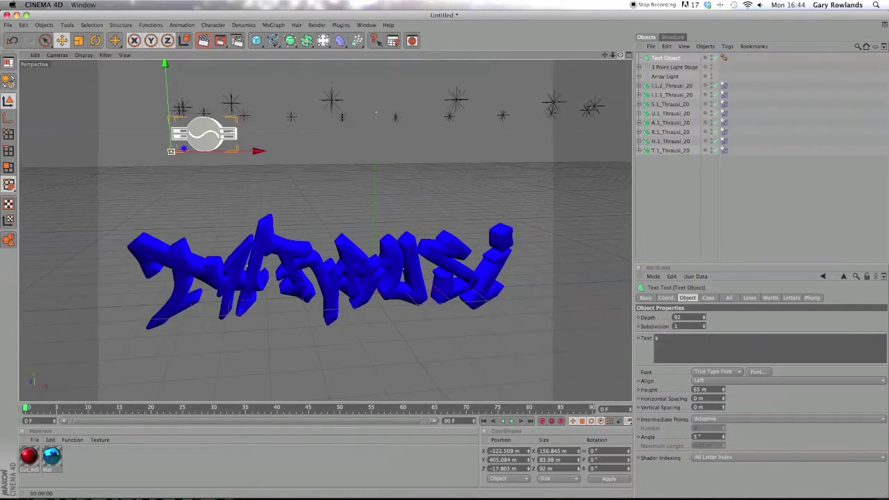
pyautogui.click(511, 421)
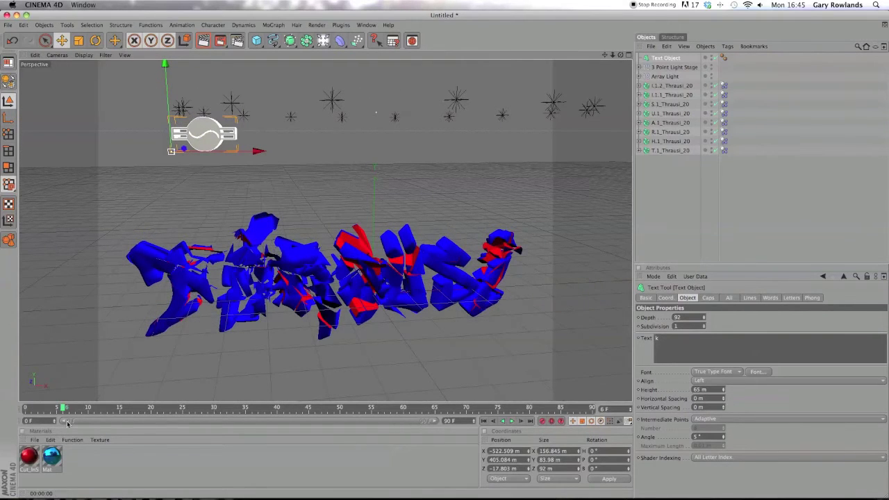
pyautogui.moveTo(61, 410); pyautogui.dragTo(25, 410)
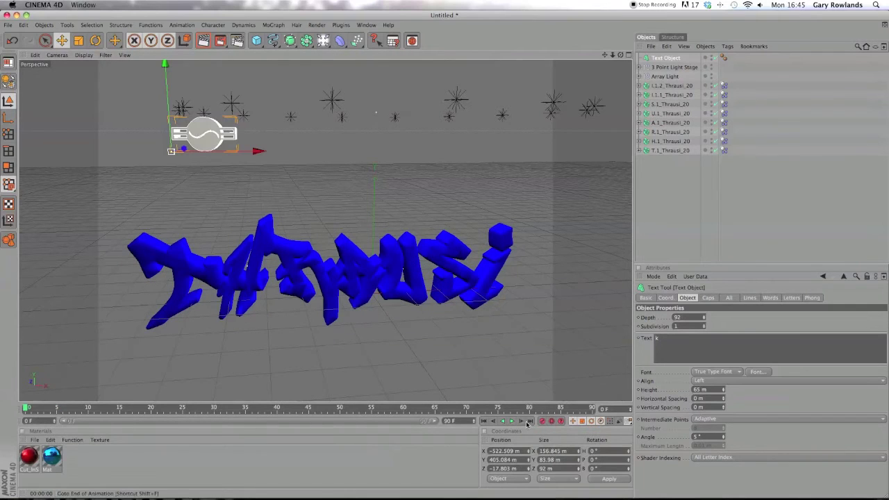
# Step: Set the dynamics trigger to On Collision for the Rigid Body tags of all eight Thrausi letter objects
pyautogui.click(667, 142)
pyautogui.click(668, 104)
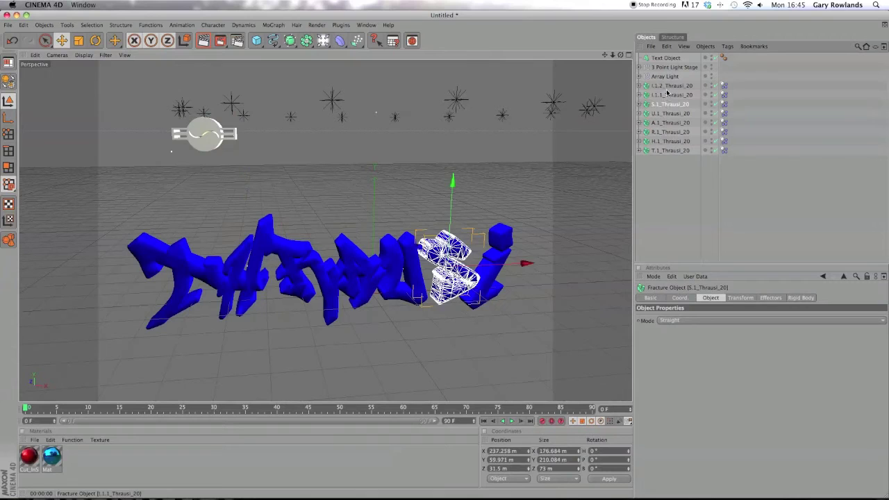
pyautogui.click(671, 95)
pyautogui.click(686, 86)
pyautogui.moveTo(746, 86); pyautogui.dragTo(639, 173)
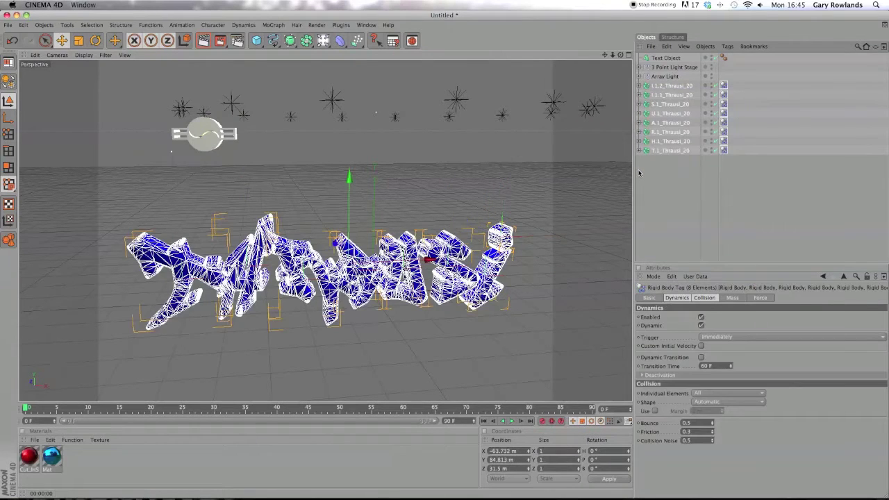
pyautogui.click(704, 297)
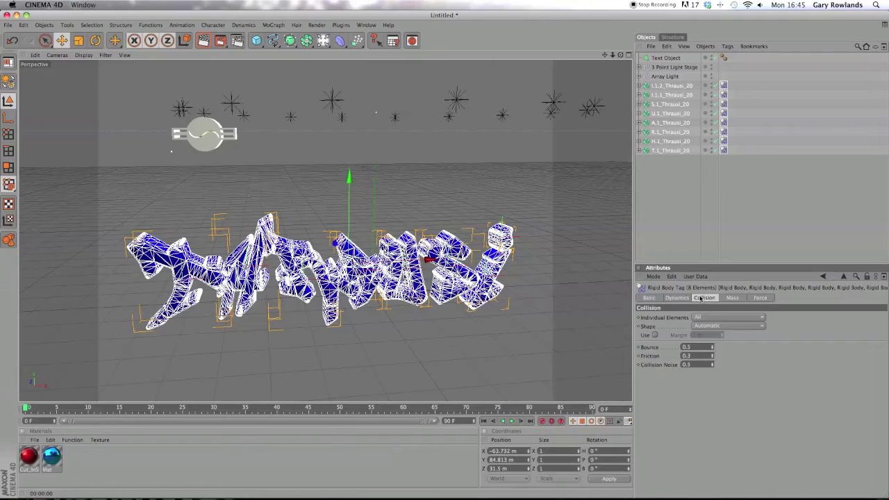
pyautogui.click(677, 298)
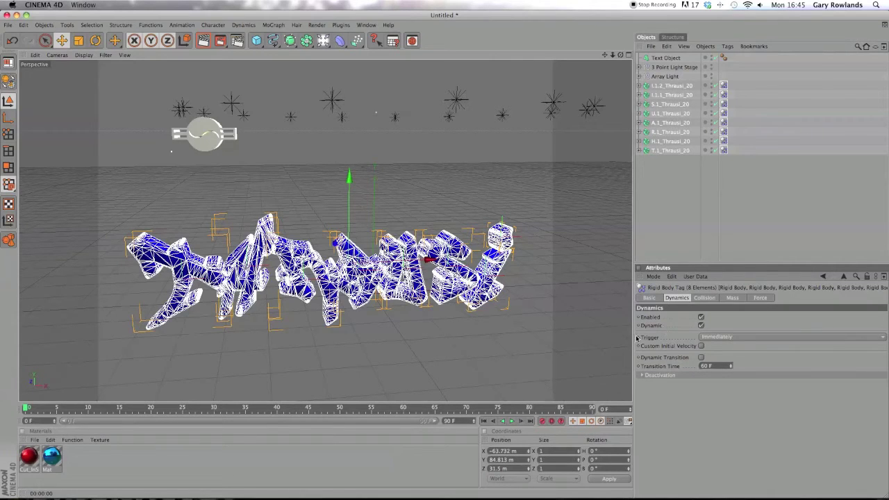
pyautogui.click(710, 338)
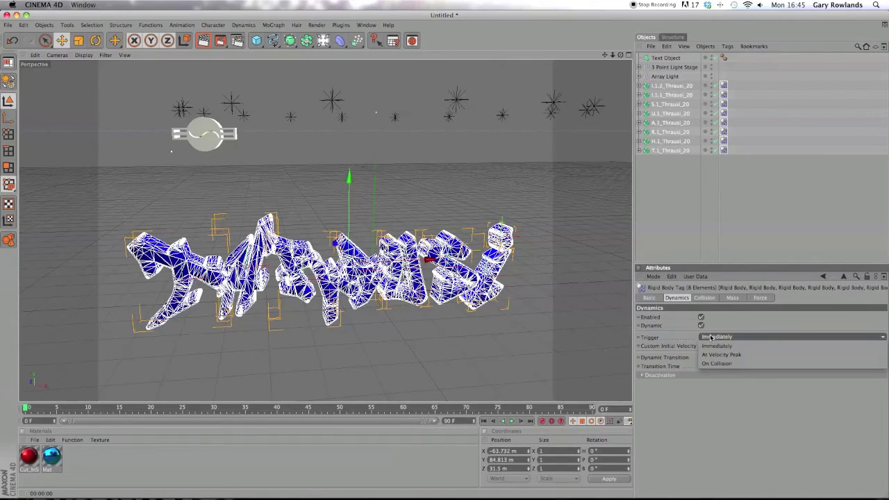
pyautogui.click(717, 356)
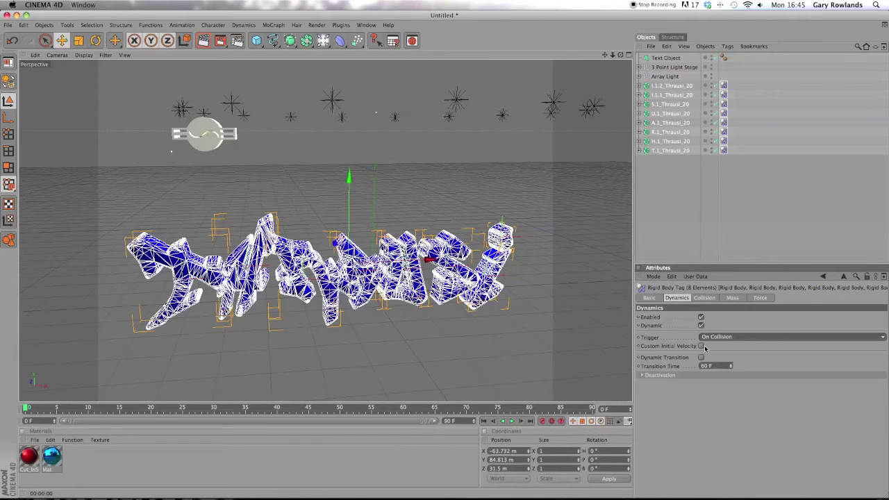
# Step: Play the animation to test the letters' collision trigger and rewind to the start
pyautogui.click(681, 224)
pyautogui.click(514, 421)
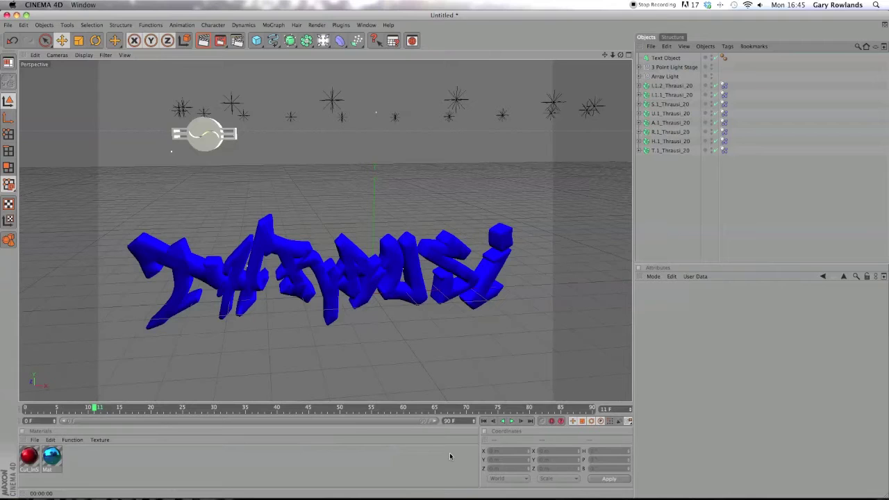
pyautogui.click(484, 421)
# Step: Position the symbol high above the middle letters at about X -186 m, Y 754 m and Z -20 m
pyautogui.click(227, 141)
pyautogui.moveTo(233, 150); pyautogui.dragTo(375, 153)
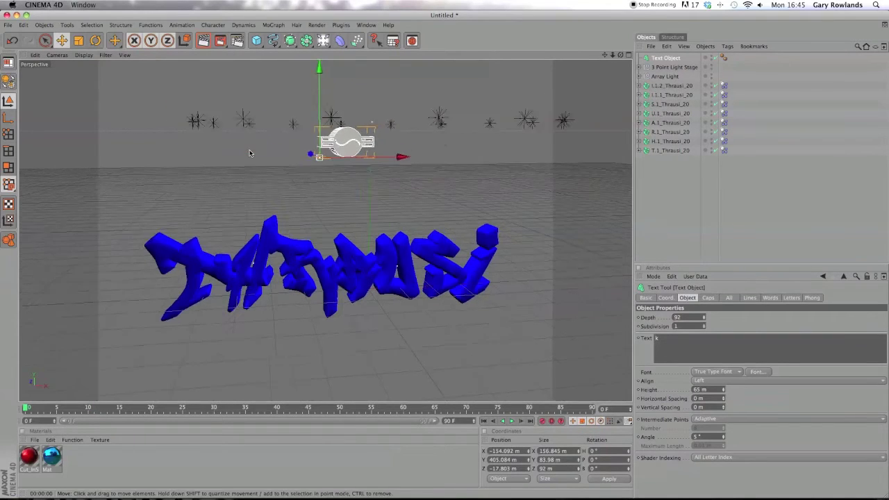
pyautogui.scroll(-4, 252, 153)
pyautogui.moveTo(316, 123); pyautogui.dragTo(326, 74)
pyautogui.moveTo(331, 149); pyautogui.dragTo(314, 114)
pyautogui.moveTo(612, 55); pyautogui.dragTo(609, 57)
pyautogui.moveTo(254, 98); pyautogui.dragTo(259, 99)
pyautogui.moveTo(624, 56); pyautogui.dragTo(620, 55)
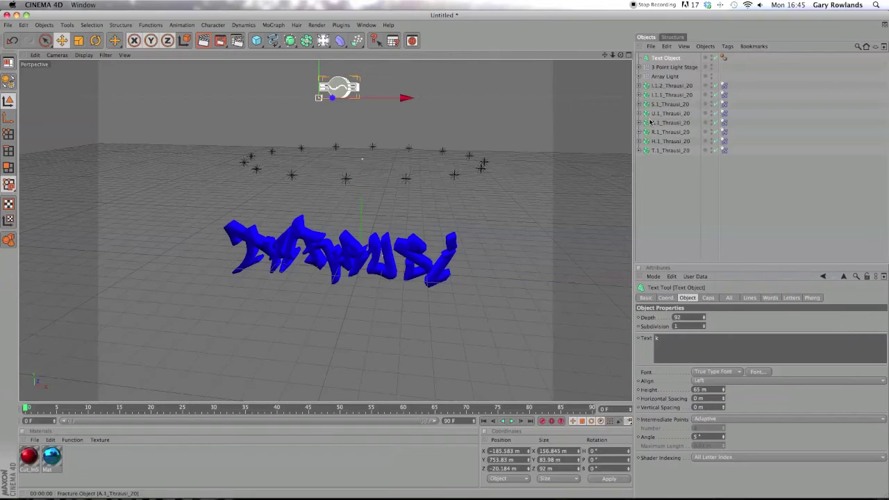
# Step: Add a MoGraph Rigid Body tag to the Text Object
pyautogui.rightClick(662, 59)
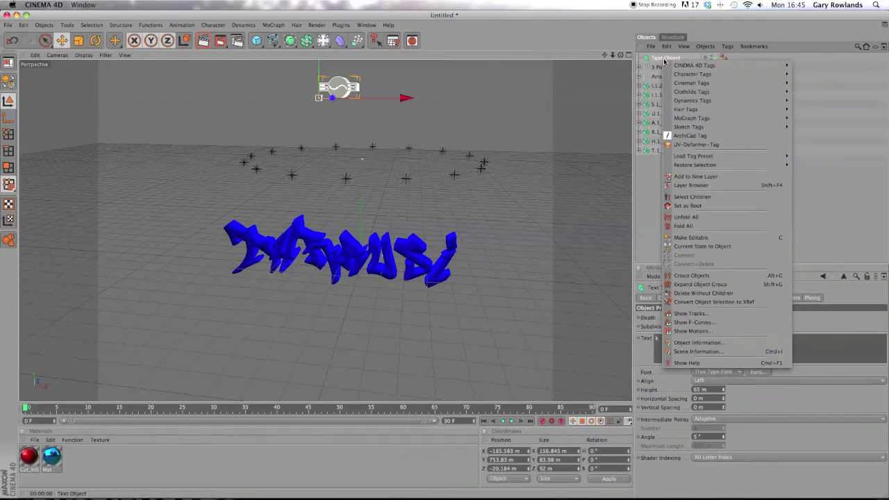
pyautogui.moveTo(693, 102)
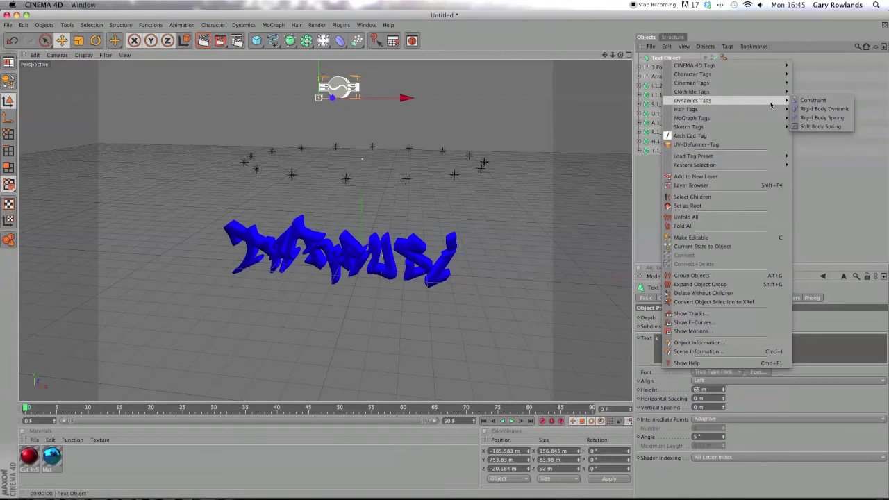
pyautogui.moveTo(770, 118)
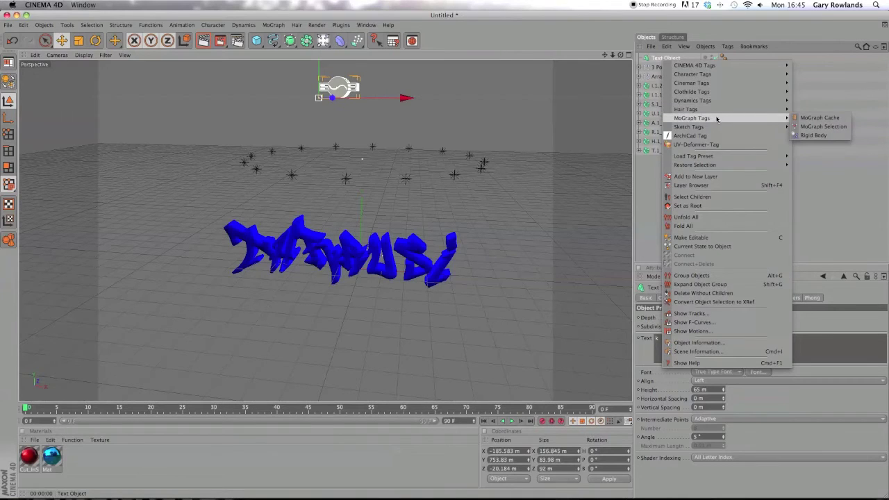
pyautogui.click(812, 135)
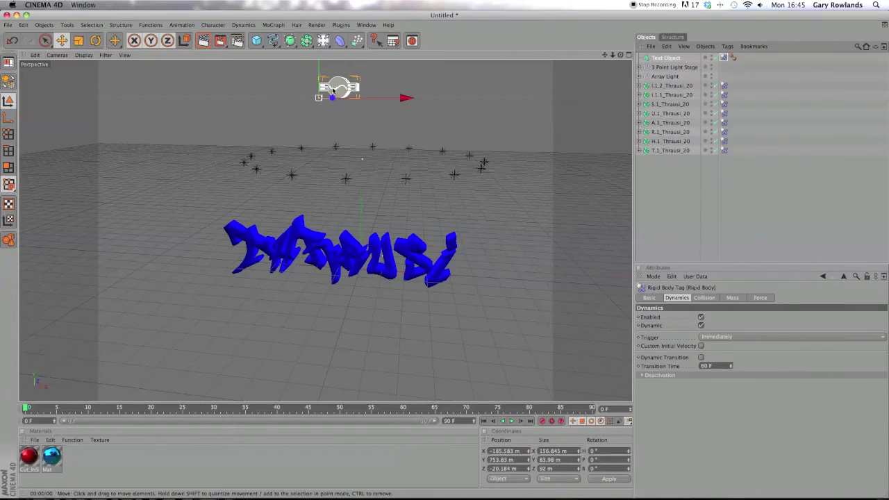
# Step: Play the simulation of the symbol dropping onto the letters and rewind to the start
pyautogui.click(511, 421)
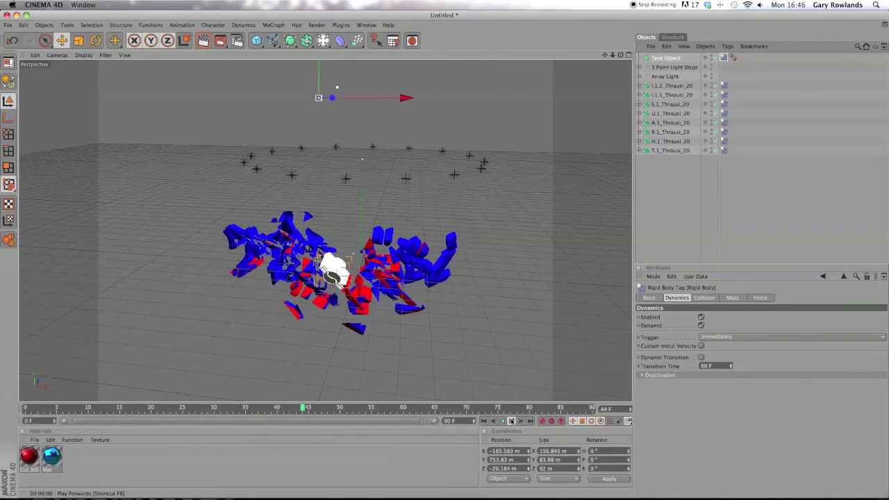
pyautogui.click(511, 421)
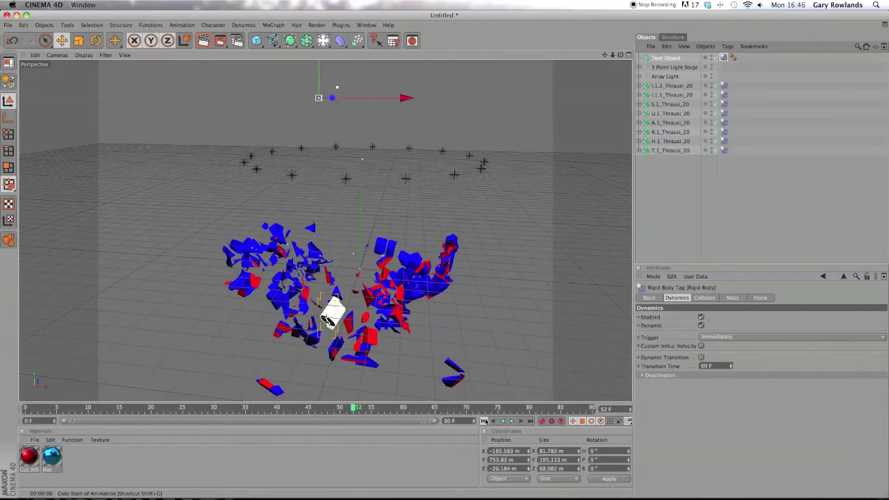
pyautogui.click(484, 421)
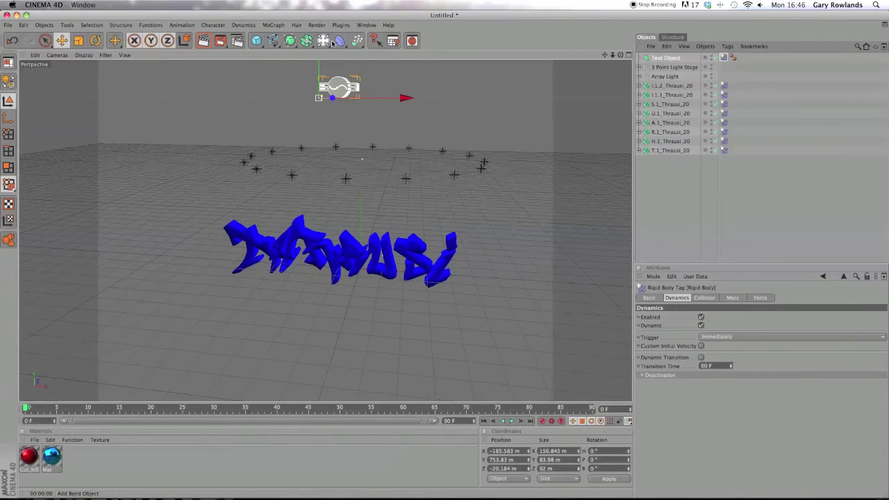
# Step: Add a Plane beneath the letters at about Y -18 m, widen it to about 1269 m and shift it to X -65 m
pyautogui.moveTo(339, 41); pyautogui.dragTo(252, 87)
pyautogui.moveTo(257, 41); pyautogui.dragTo(351, 68)
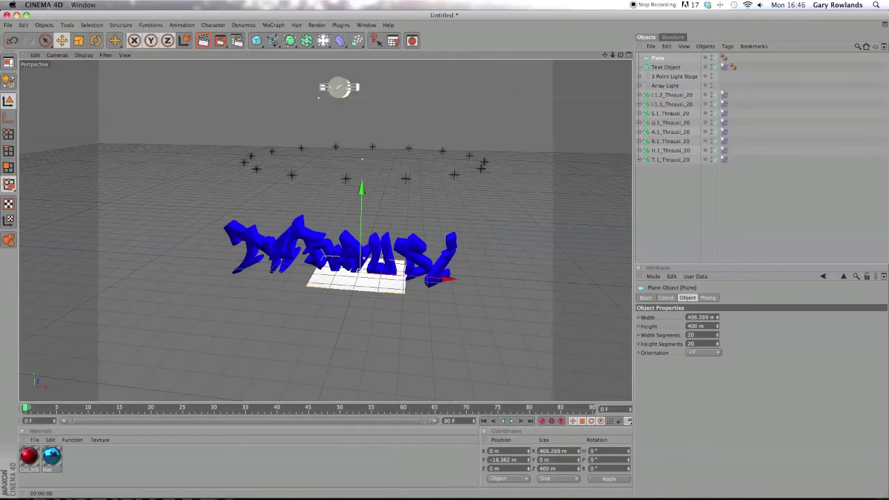
pyautogui.moveTo(406, 279); pyautogui.dragTo(507, 283)
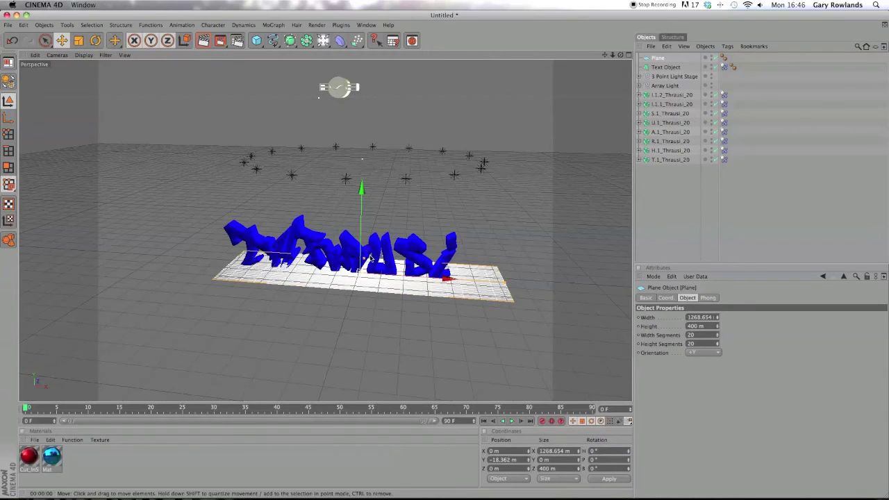
pyautogui.moveTo(359, 273); pyautogui.dragTo(345, 272)
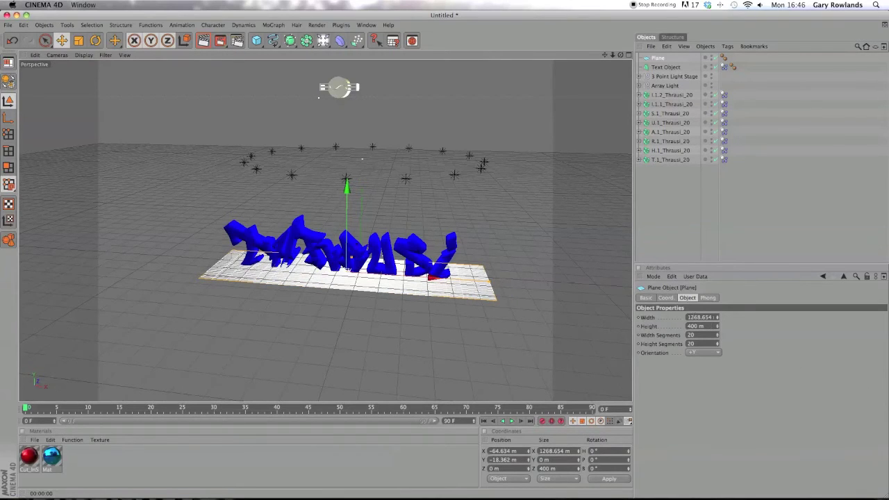
# Step: Enlarge the Plane to about 1400 m wide and 1583 m high, and add a MoGraph Rigid Body tag to it
pyautogui.moveTo(717, 327)
pyautogui.mouseDown()
pyautogui.moveTo(727, 320)
pyautogui.moveTo(720, 314)
pyautogui.mouseUp()
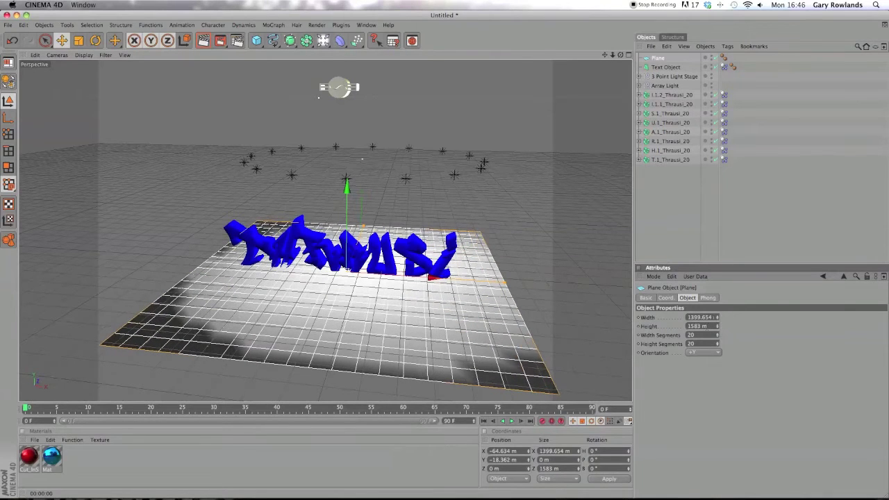
pyautogui.rightClick(662, 61)
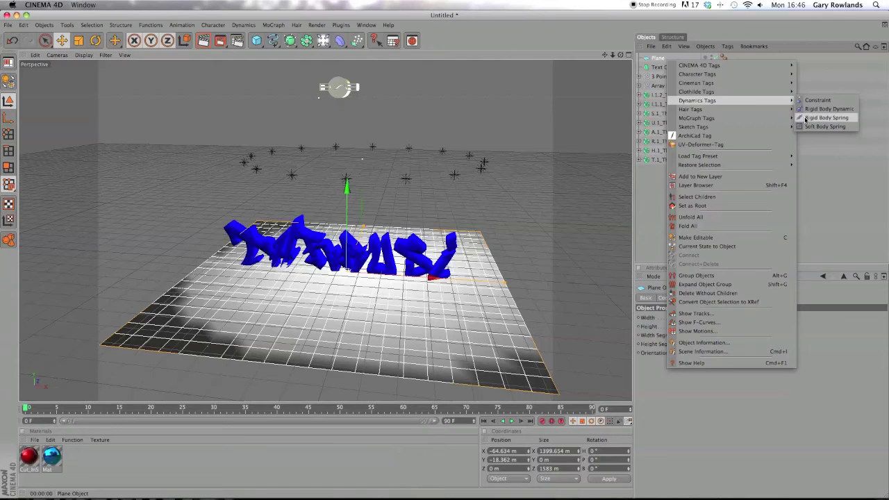
pyautogui.moveTo(768, 123)
pyautogui.click(818, 136)
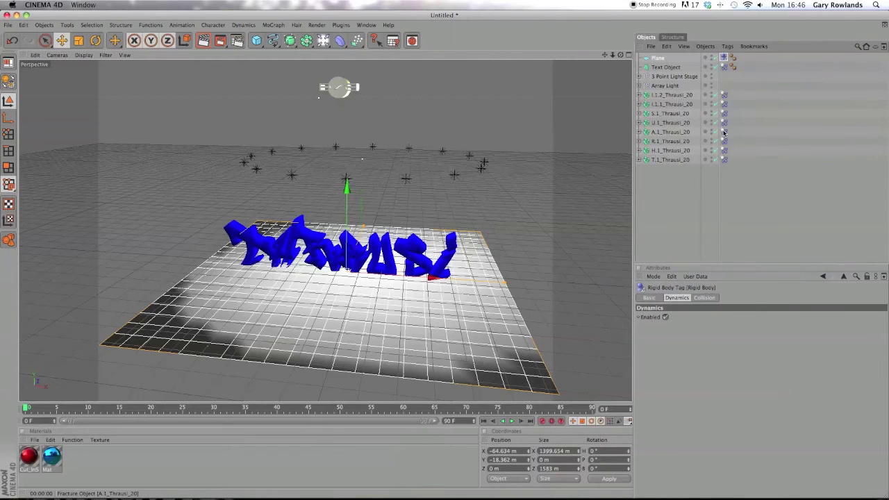
# Step: Play the simulation of the letters shattering on the floor, return to the early frames and preview-render the view
pyautogui.click(512, 420)
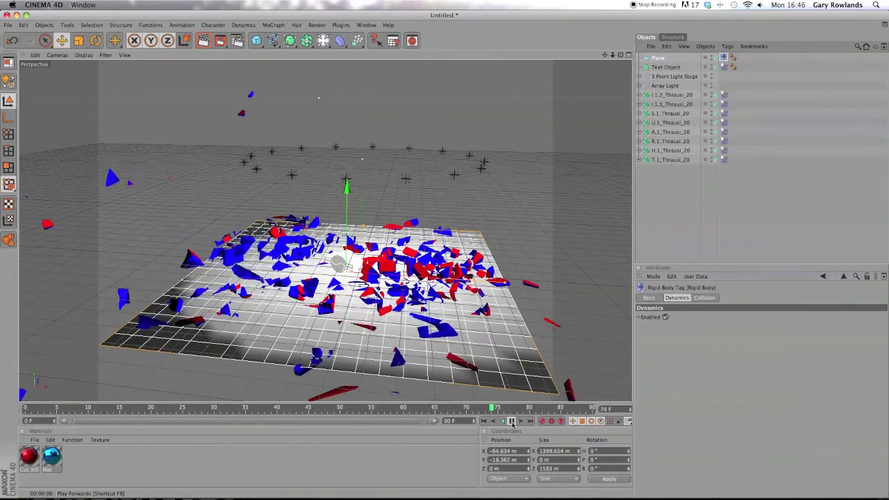
pyautogui.click(512, 421)
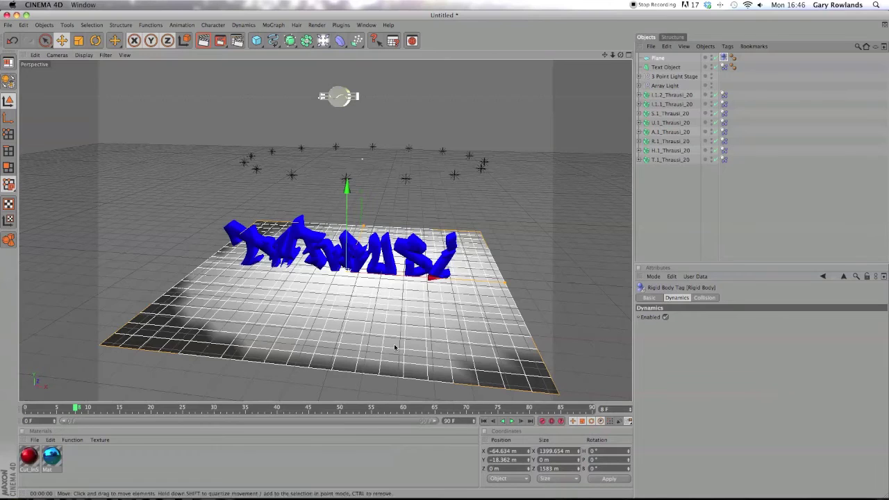
pyautogui.click(203, 40)
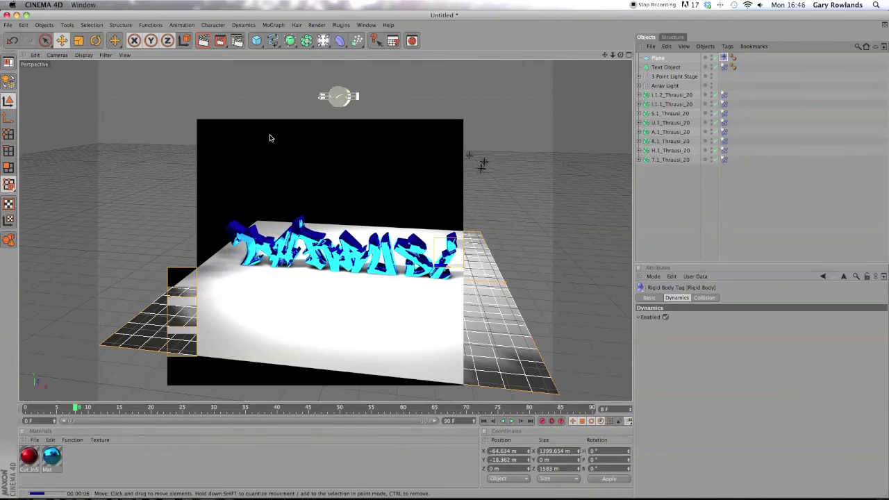
pyautogui.click(271, 137)
# Step: Add a Compositing tag to the Text Object with Seen by Camera turned off, and preview-render the view
pyautogui.click(341, 103)
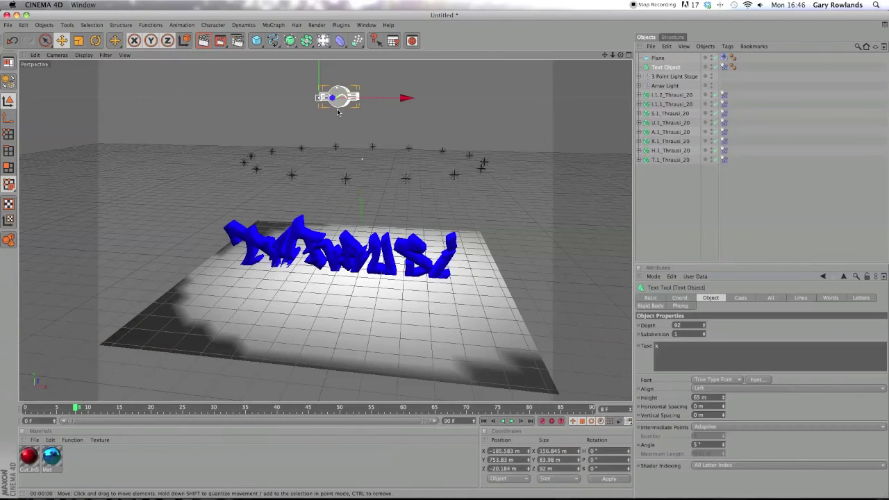
pyautogui.rightClick(657, 69)
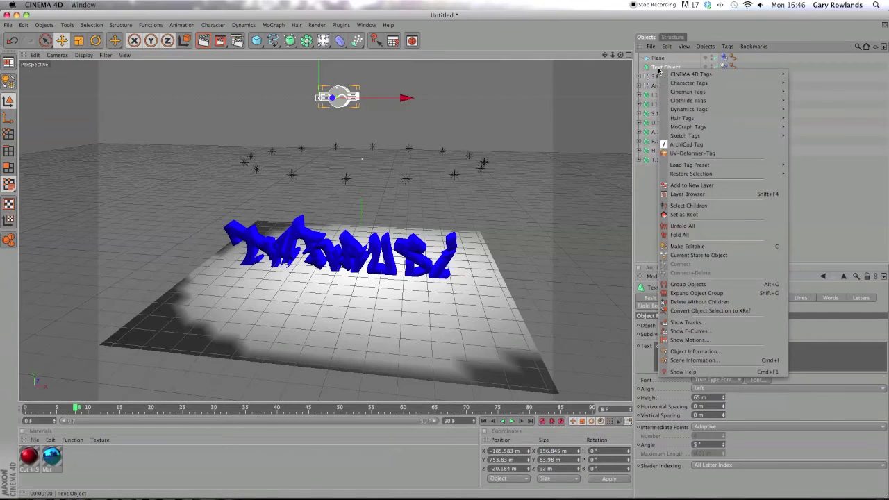
pyautogui.moveTo(672, 73)
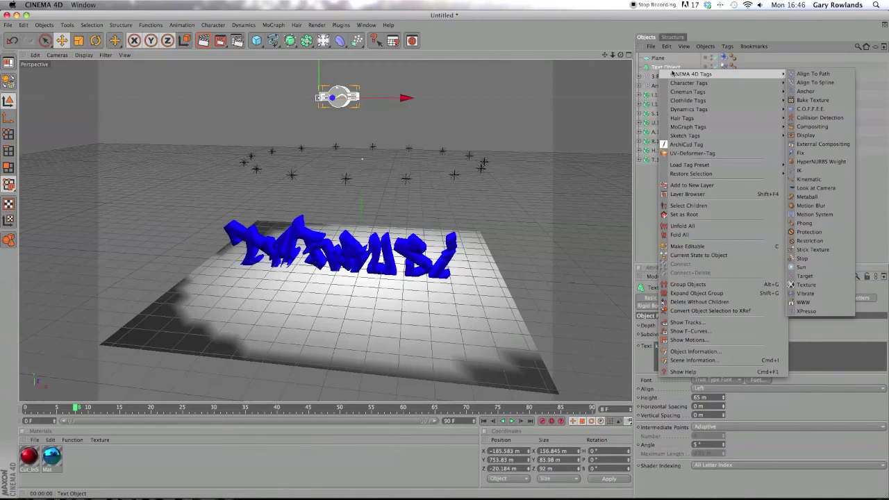
pyautogui.click(814, 126)
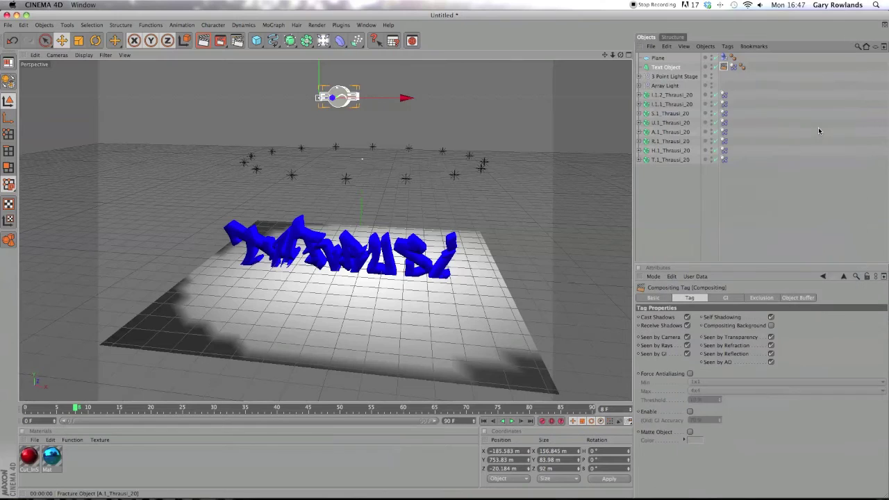
pyautogui.click(686, 337)
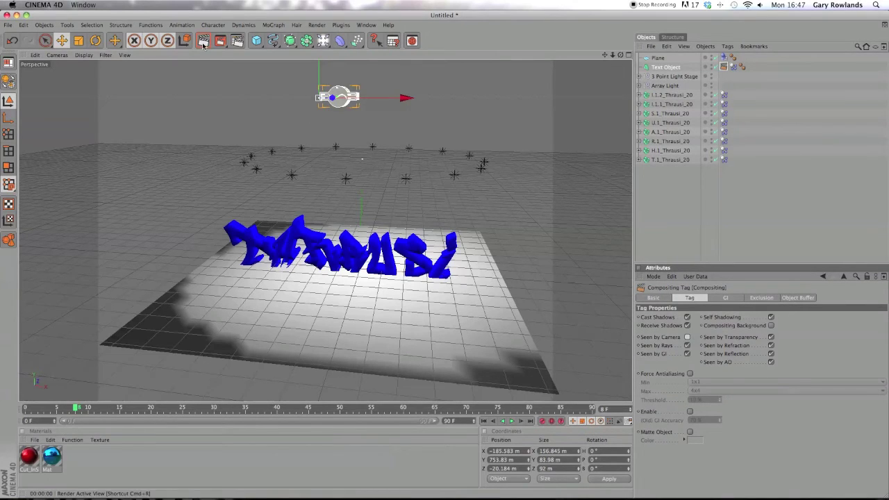
pyautogui.click(217, 58)
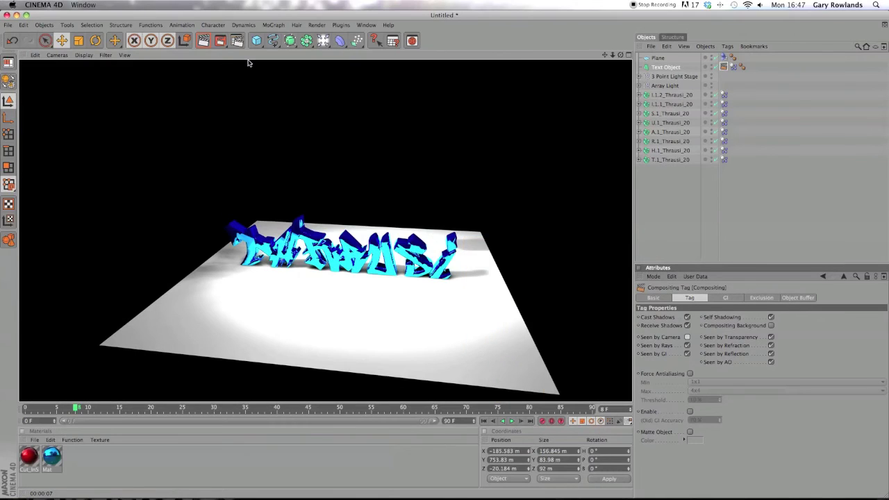
pyautogui.click(582, 79)
# Step: Scrub through the simulation, return to frame 0 and reframe the perspective view at an angle on the letters and floor
pyautogui.moveTo(621, 55); pyautogui.dragTo(594, 43)
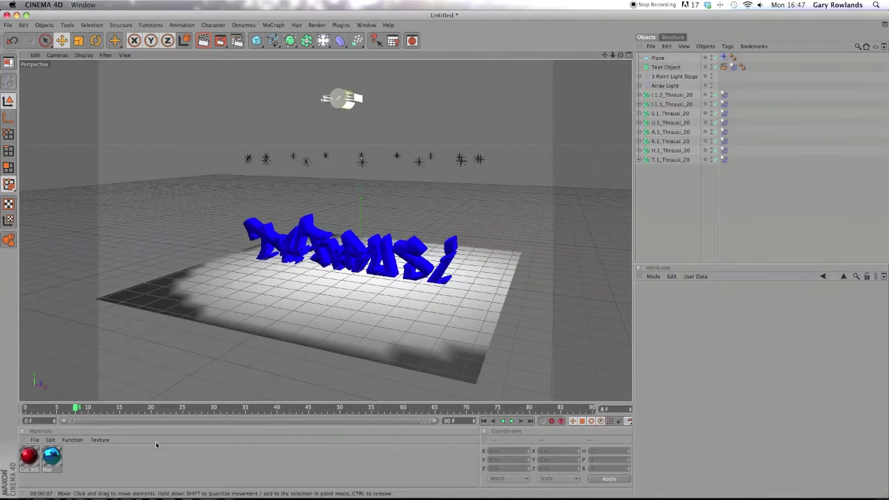
pyautogui.moveTo(76, 410); pyautogui.dragTo(336, 408)
pyautogui.moveTo(451, 409)
pyautogui.mouseDown()
pyautogui.moveTo(558, 409)
pyautogui.moveTo(0, 410)
pyautogui.mouseUp()
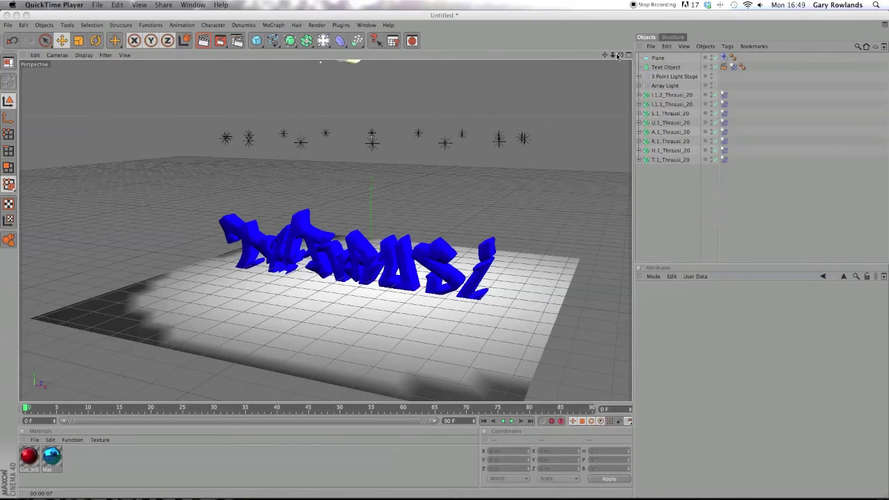
pyautogui.moveTo(610, 56); pyautogui.dragTo(571, 51)
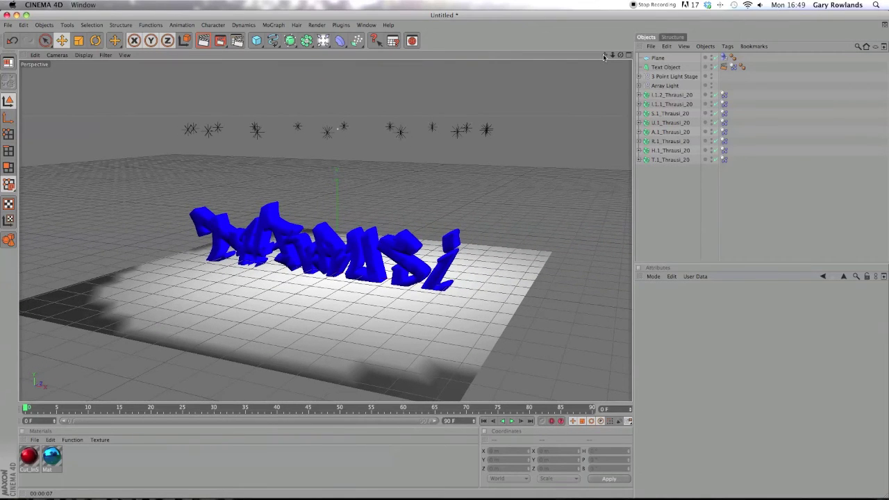
# Step: Set the render output to the HDV/HDTV 720 29.97 preset with the frame range on All Frames
pyautogui.click(237, 41)
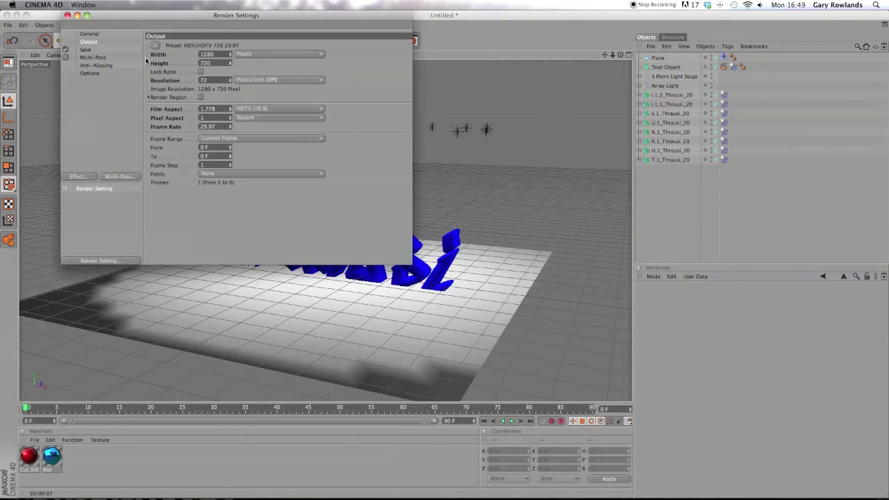
pyautogui.click(86, 48)
pyautogui.click(90, 42)
pyautogui.click(154, 46)
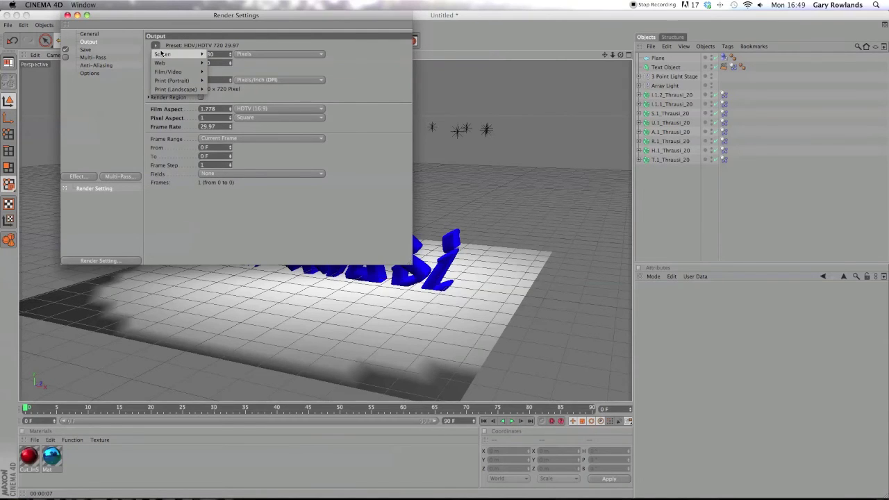
pyautogui.moveTo(170, 72)
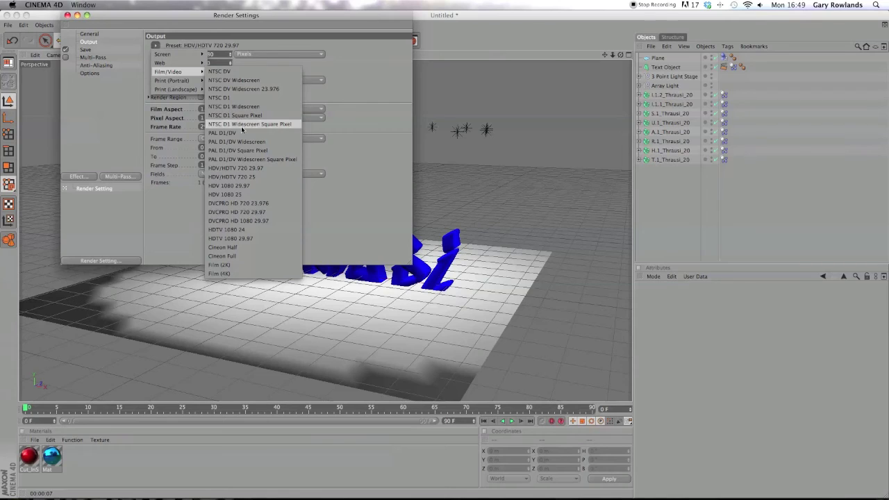
pyautogui.click(265, 168)
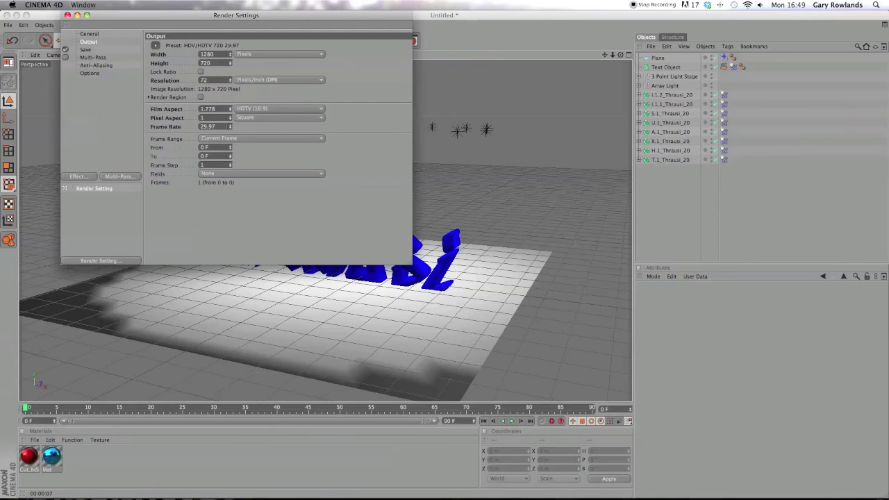
pyautogui.click(212, 139)
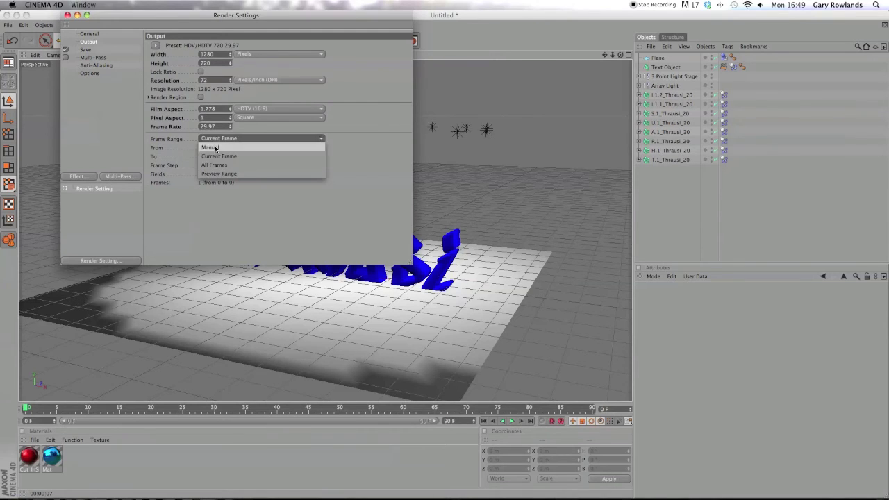
pyautogui.click(217, 163)
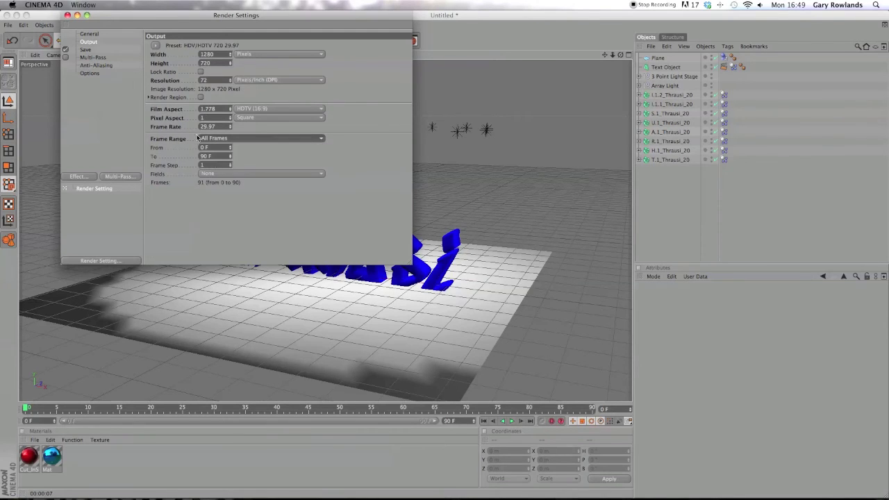
# Step: Set the render to save as "thrausi tutorial" in the ECLIPSE folder in QuickTime Movie format
pyautogui.click(95, 52)
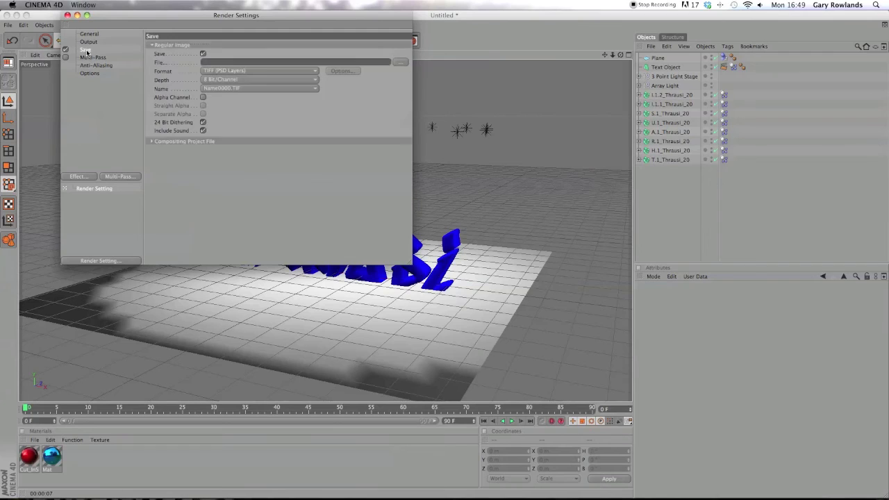
pyautogui.click(400, 62)
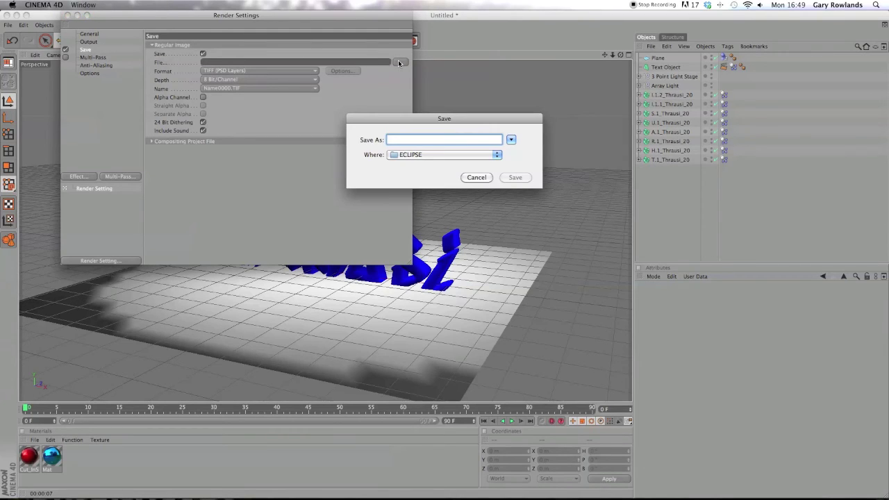
pyautogui.write('thraus')
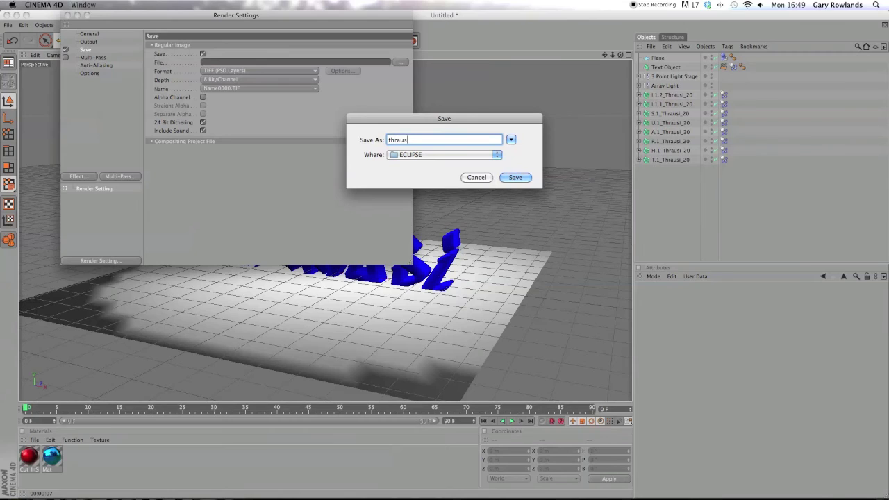
pyautogui.write('i tutorail')
pyautogui.press('BackSpace')
pyautogui.press('BackSpace')
pyautogui.press('BackSpace')
pyautogui.write('ial')
pyautogui.click(500, 178)
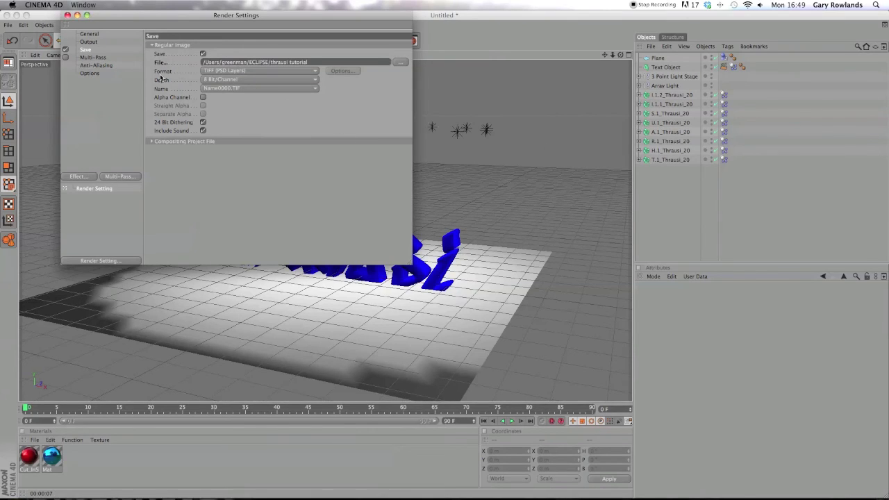
pyautogui.click(214, 73)
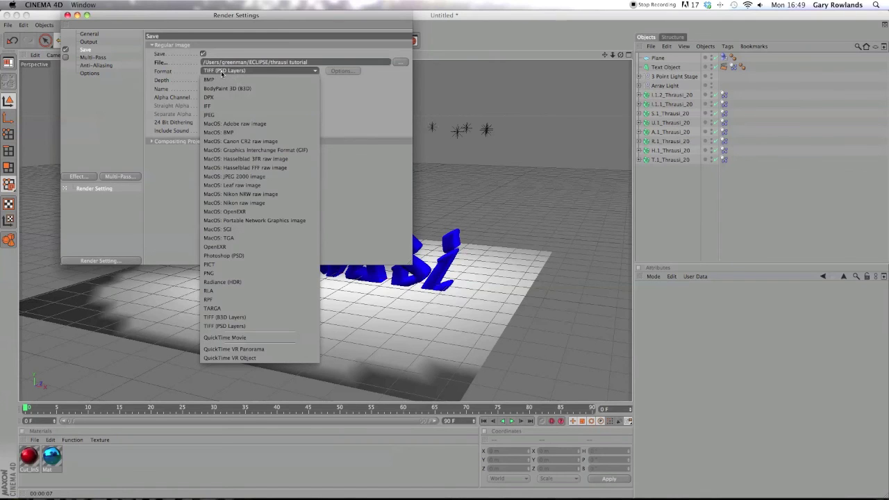
pyautogui.click(240, 340)
# Step: Set the render's anti-aliasing to Best with the Animation filter and close the render settings
pyautogui.click(90, 57)
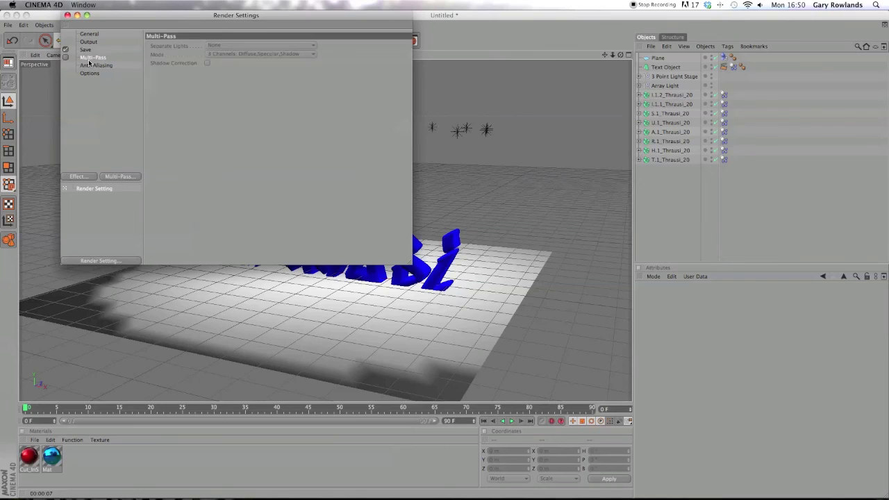
pyautogui.click(90, 66)
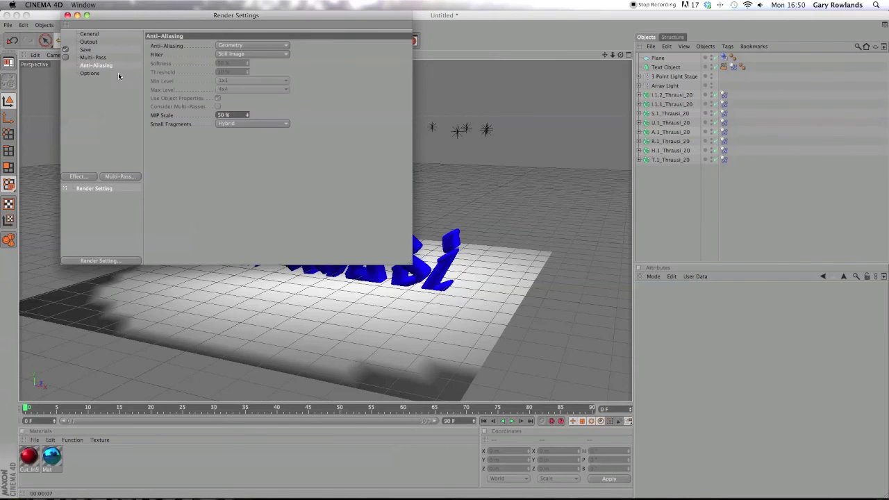
pyautogui.click(281, 45)
pyautogui.click(275, 72)
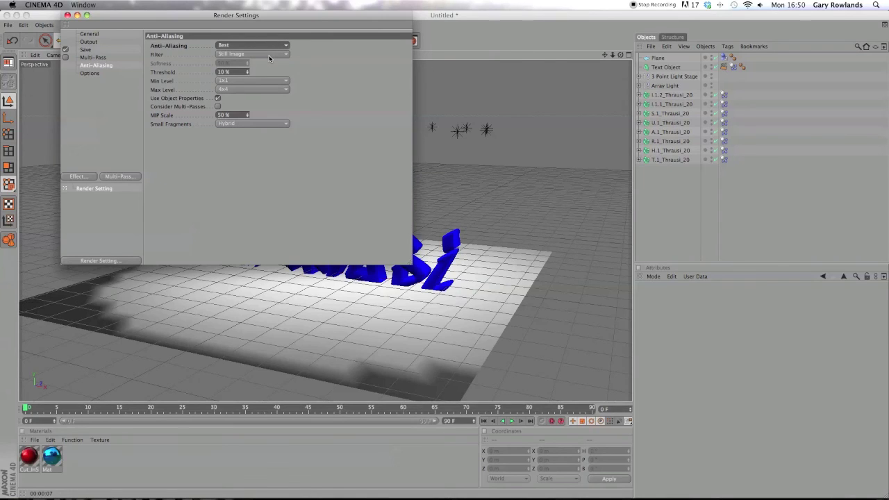
pyautogui.click(269, 54)
pyautogui.click(270, 72)
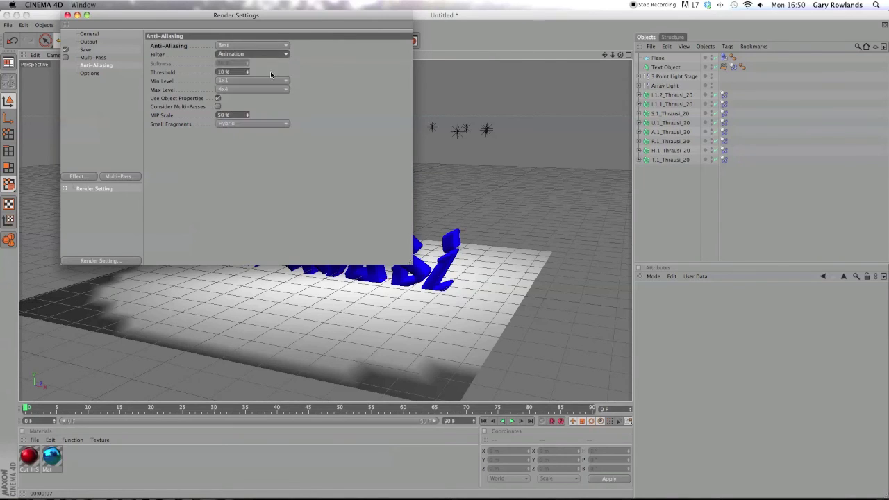
pyautogui.click(86, 73)
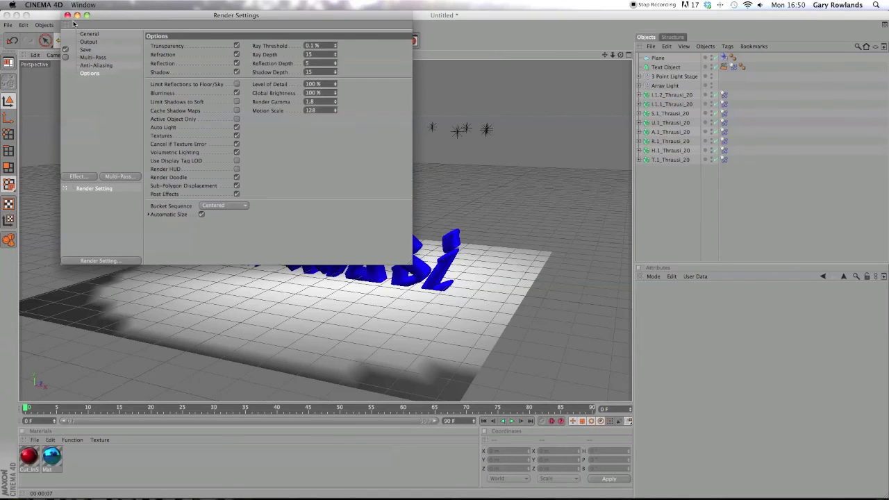
pyautogui.click(67, 15)
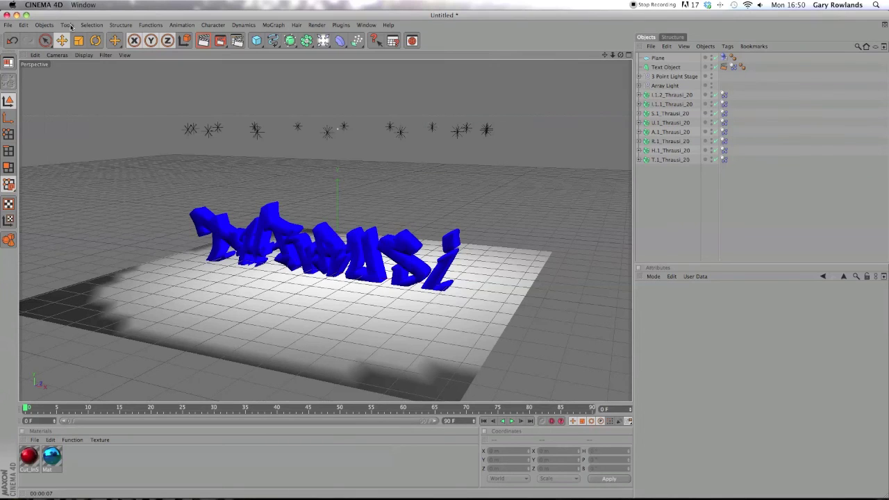
# Step: Start rendering the animation in the Picture Viewer, overwriting thrausi tutorial.mov, and minimise the viewer
pyautogui.click(221, 41)
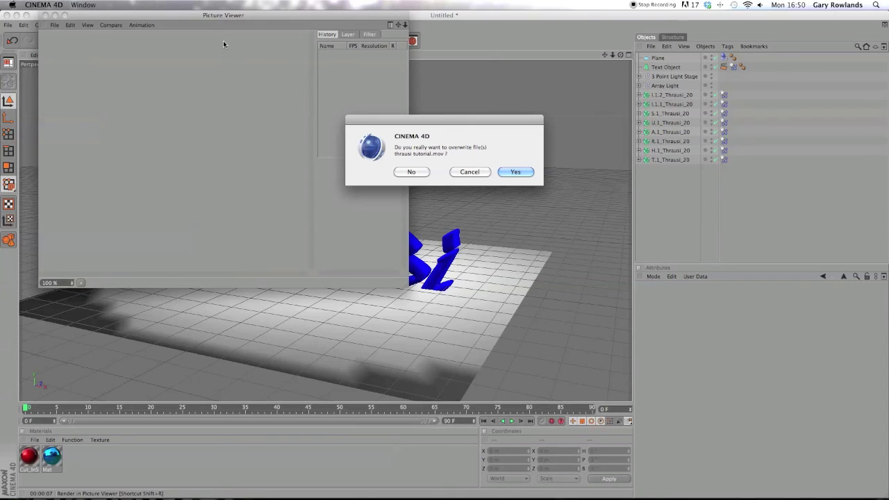
pyautogui.click(504, 172)
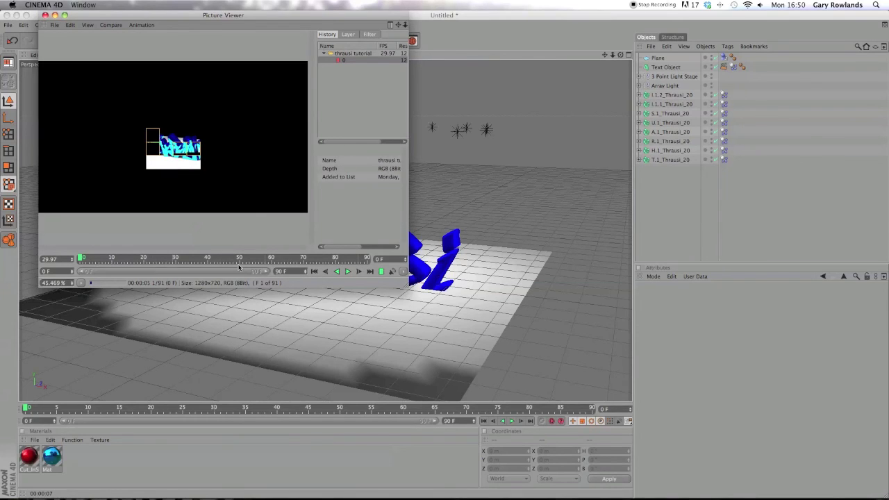
pyautogui.click(54, 15)
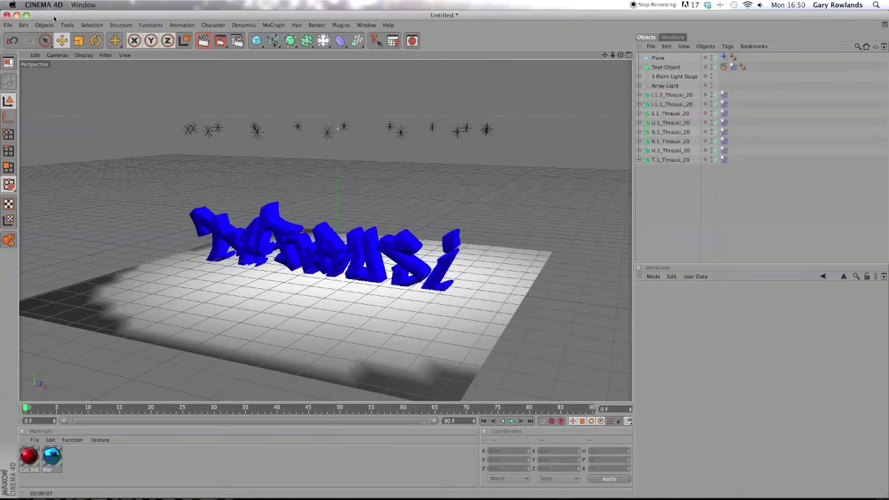